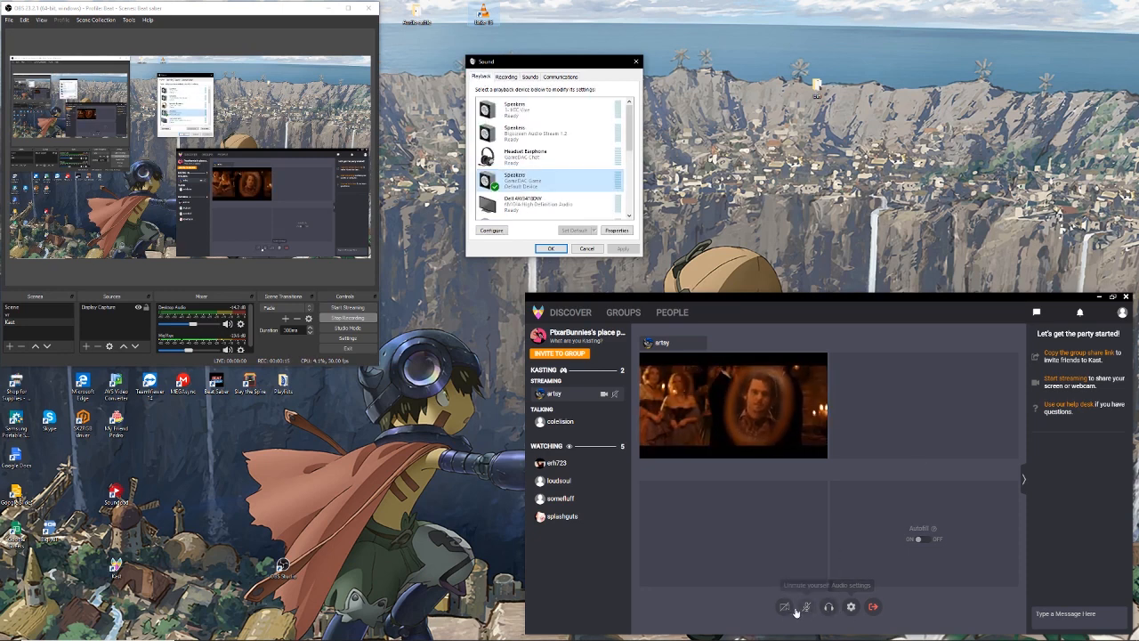
Step: Set Kast's audio input to Computer's Audio, save it, and look at the full-screen streaming option without starting a stream
left_click(850, 606)
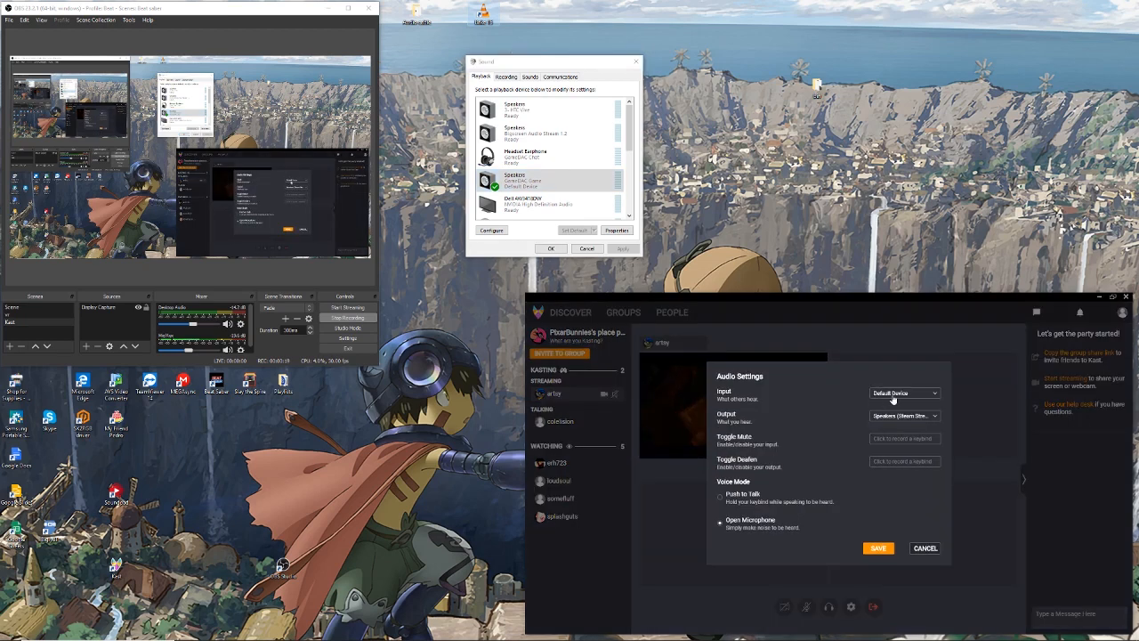
left_click(893, 398)
left_click(907, 564)
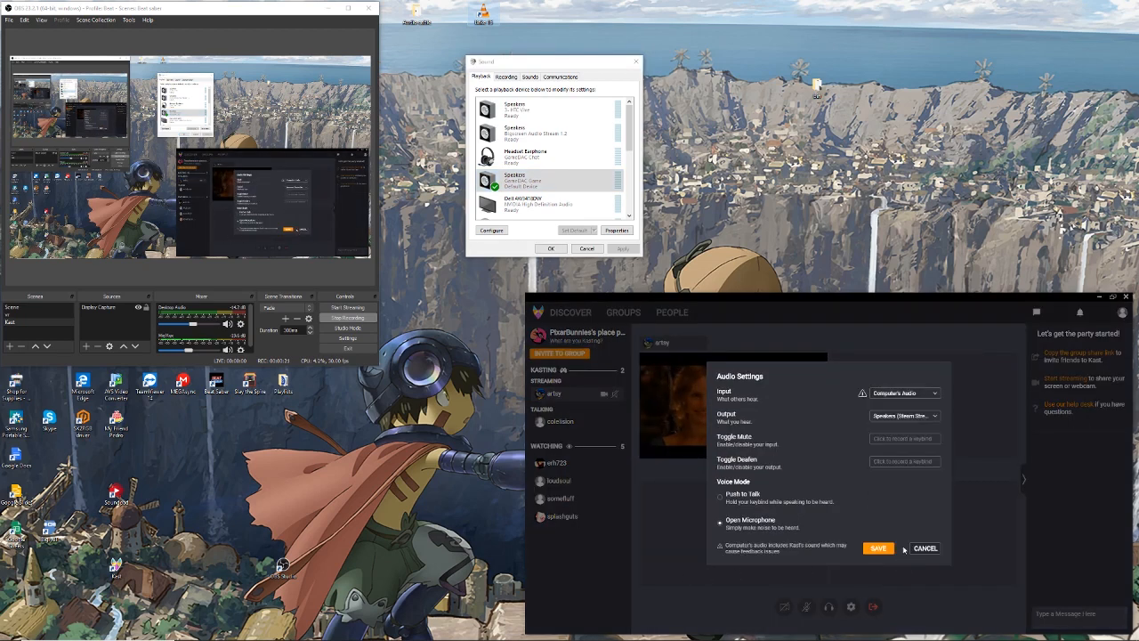
left_click(878, 548)
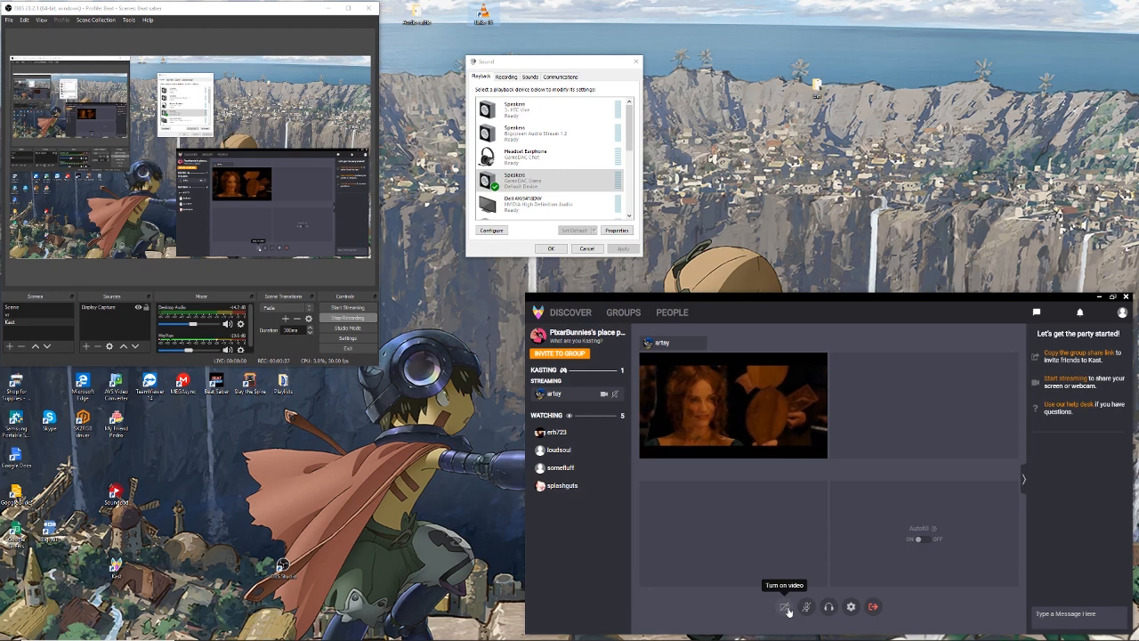
left_click(785, 607)
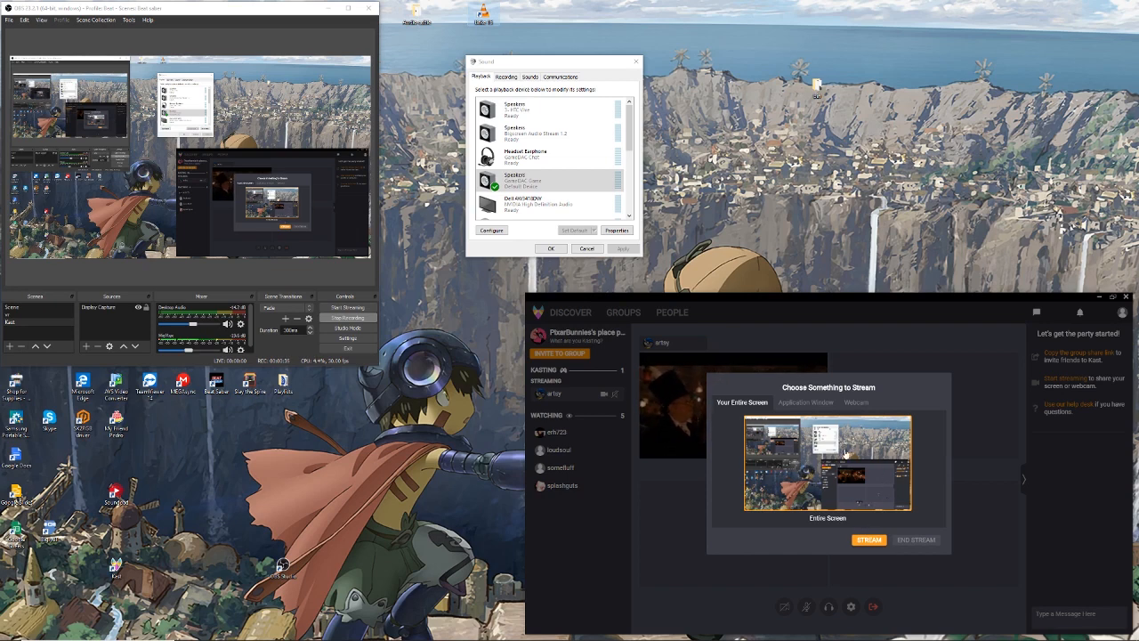
left_click(693, 561)
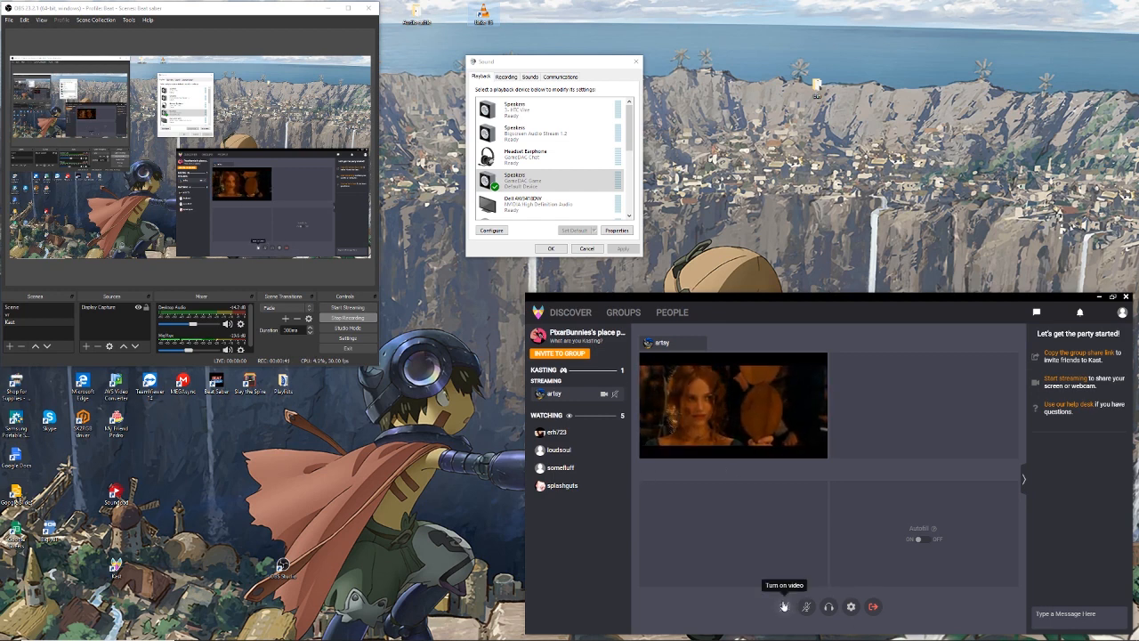
Step: Set Kast's audio input back to Default Device and save the audio settings
left_click(851, 607)
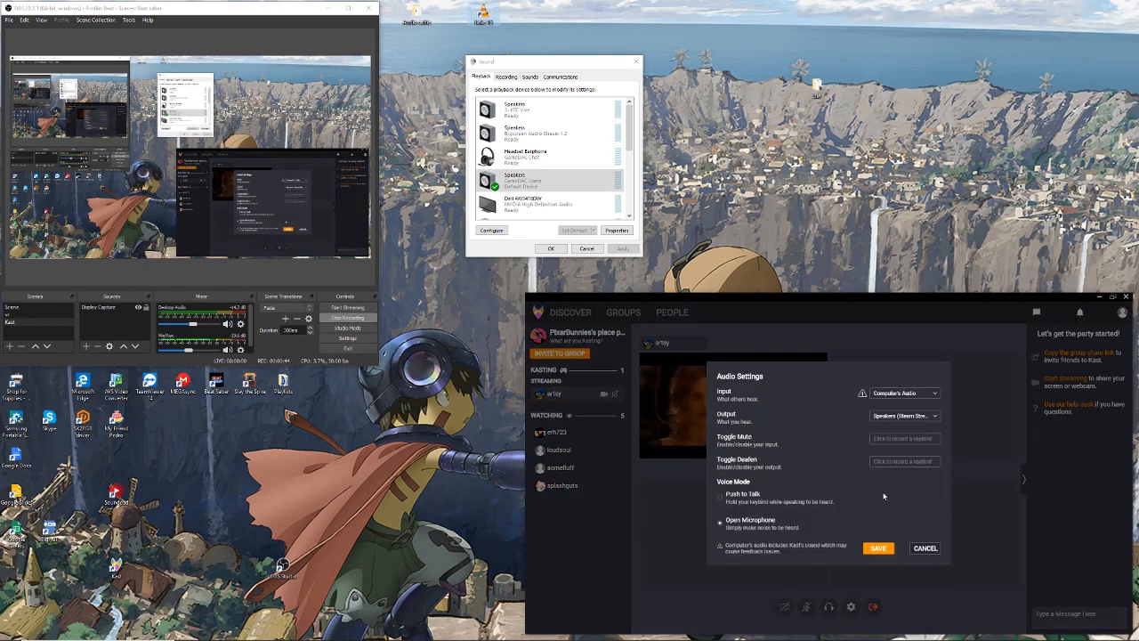
left_click(900, 393)
left_click(893, 411)
left_click(876, 545)
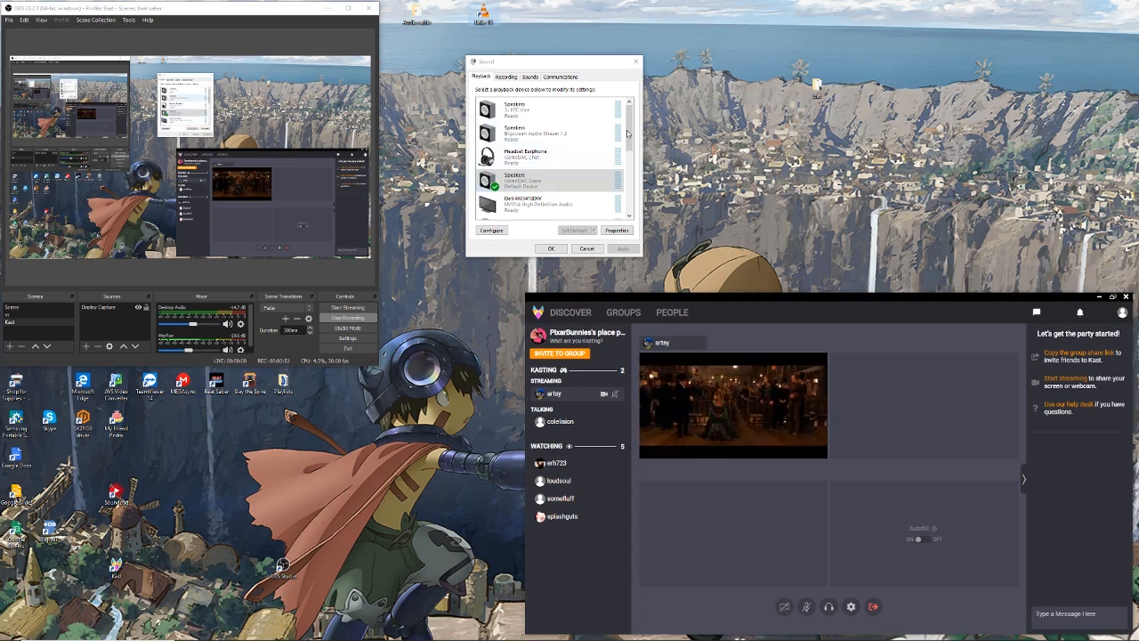
Step: Bring up the ROUNDABOUT video in the browser and play it briefly to check the default playback device's level meter
left_click_drag(628, 132, 628, 191)
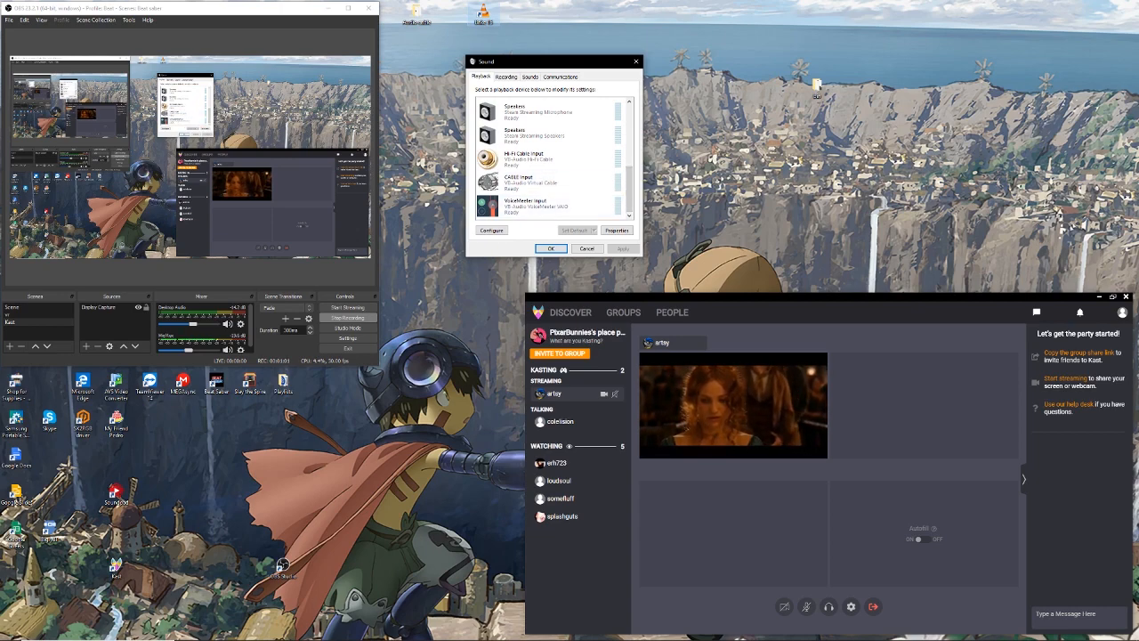
left_click(240, 632)
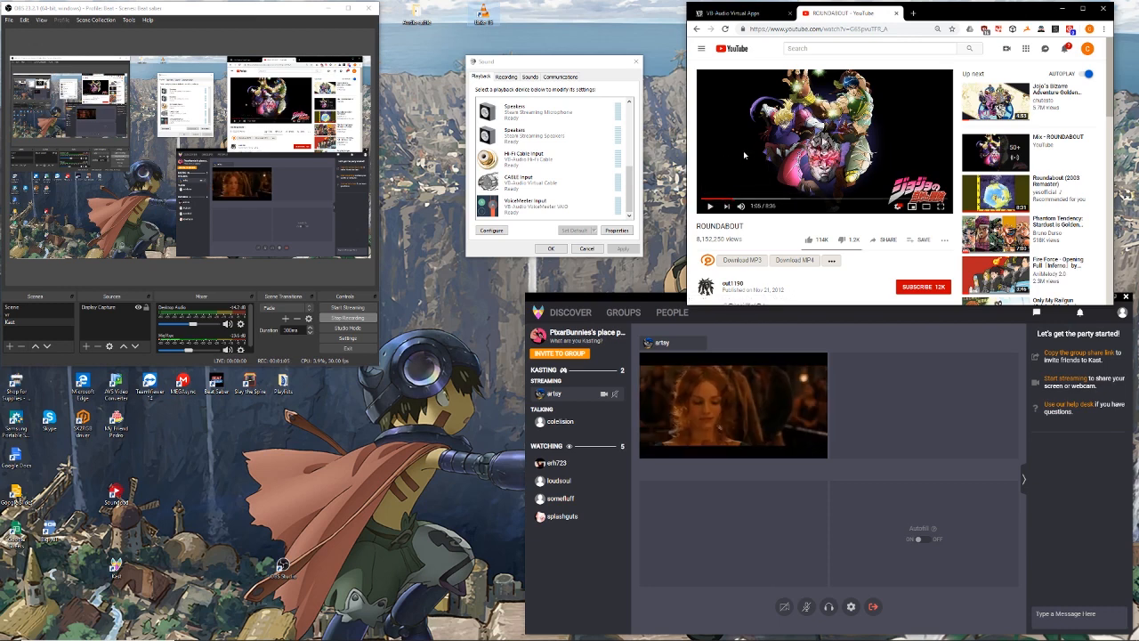
left_click_drag(628, 190, 628, 142)
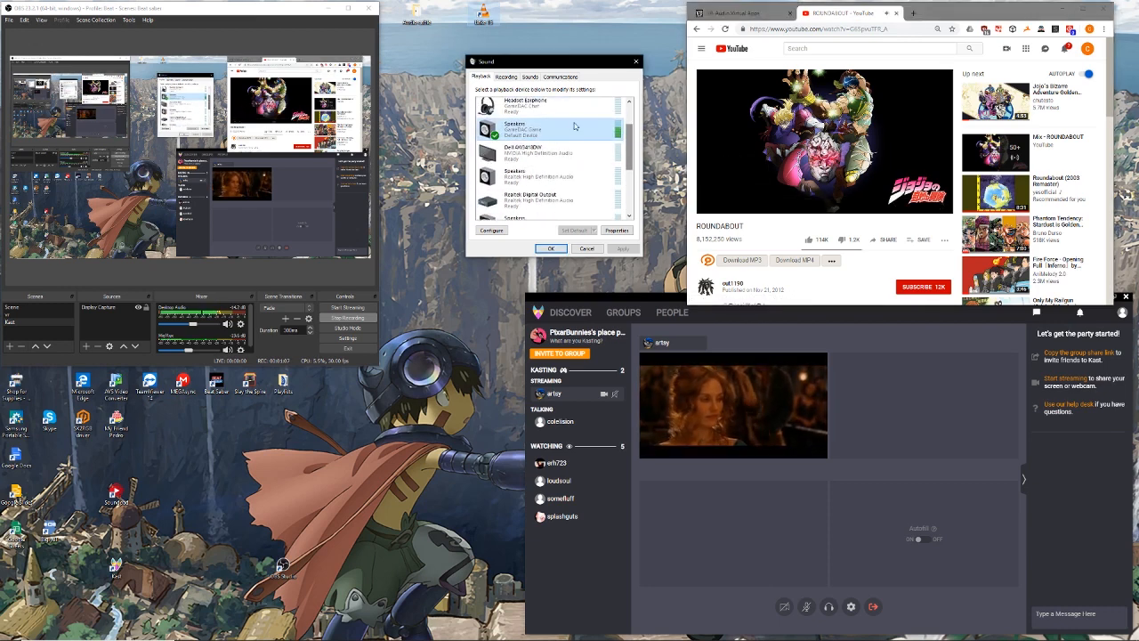
left_click(770, 156)
key("space")
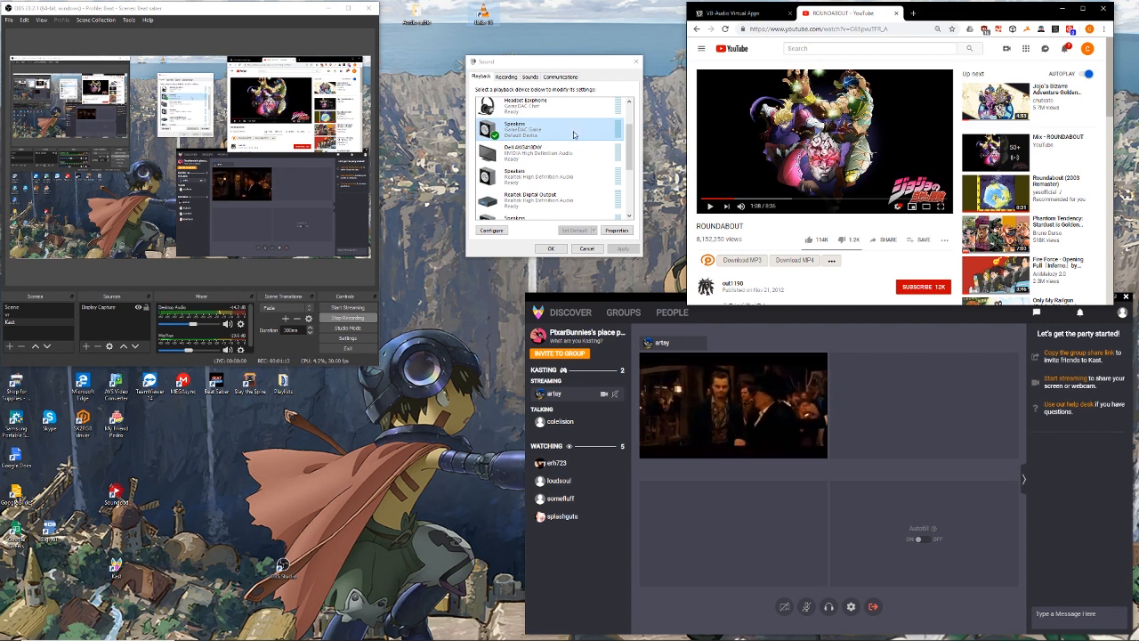
Step: Make CABLE Input (VB-Audio Virtual Cable) the default Windows playback device
scroll(549, 154, "down", 2)
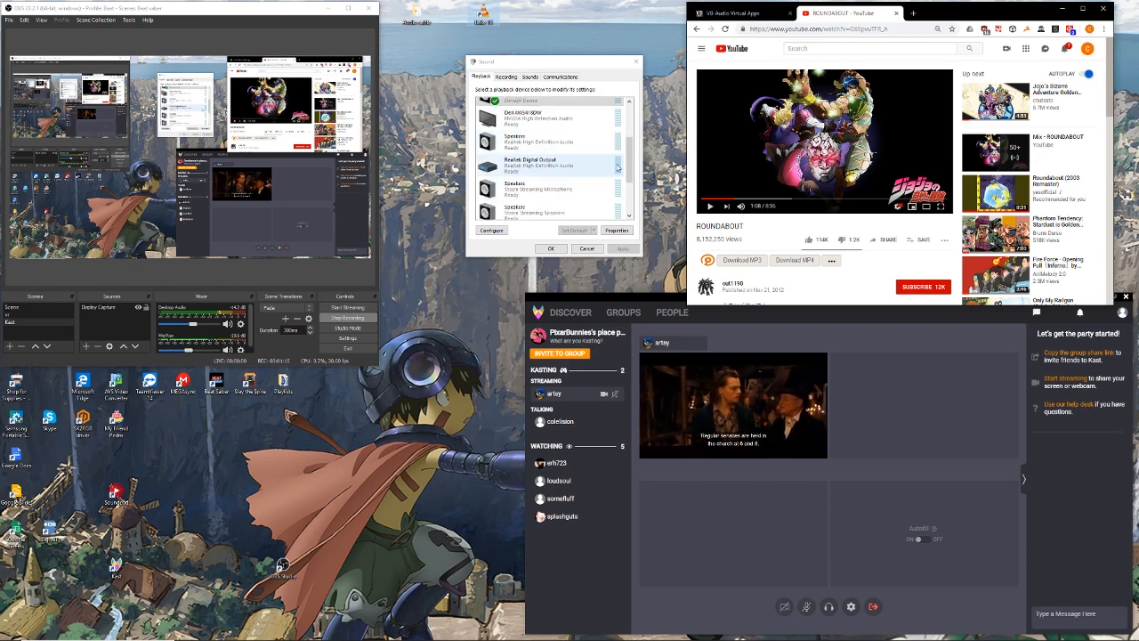
left_click_drag(630, 162, 630, 195)
left_click(518, 180)
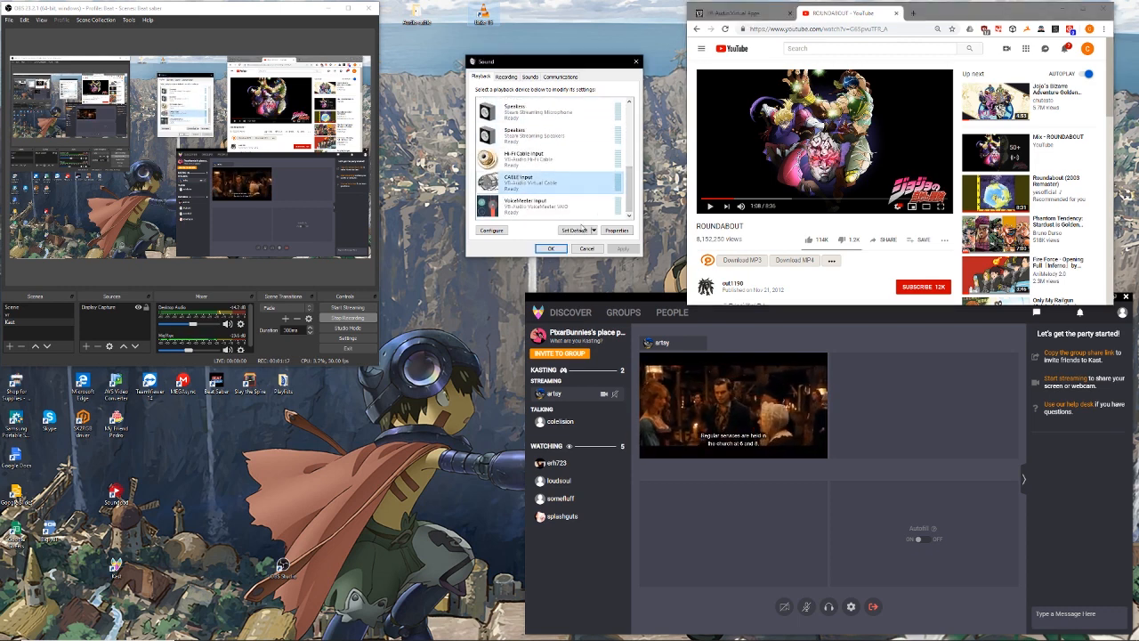
left_click(574, 230)
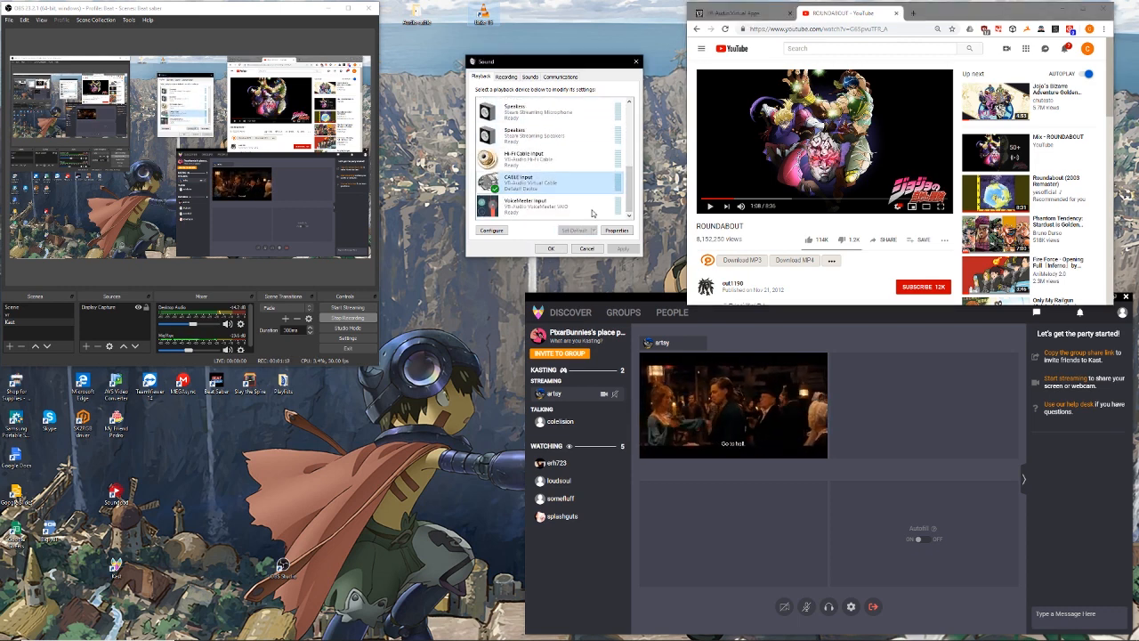
Step: Resume the ROUNDABOUT video, show the Windows recording devices, and lower the Desktop Audio volume in OBS
left_click(741, 163)
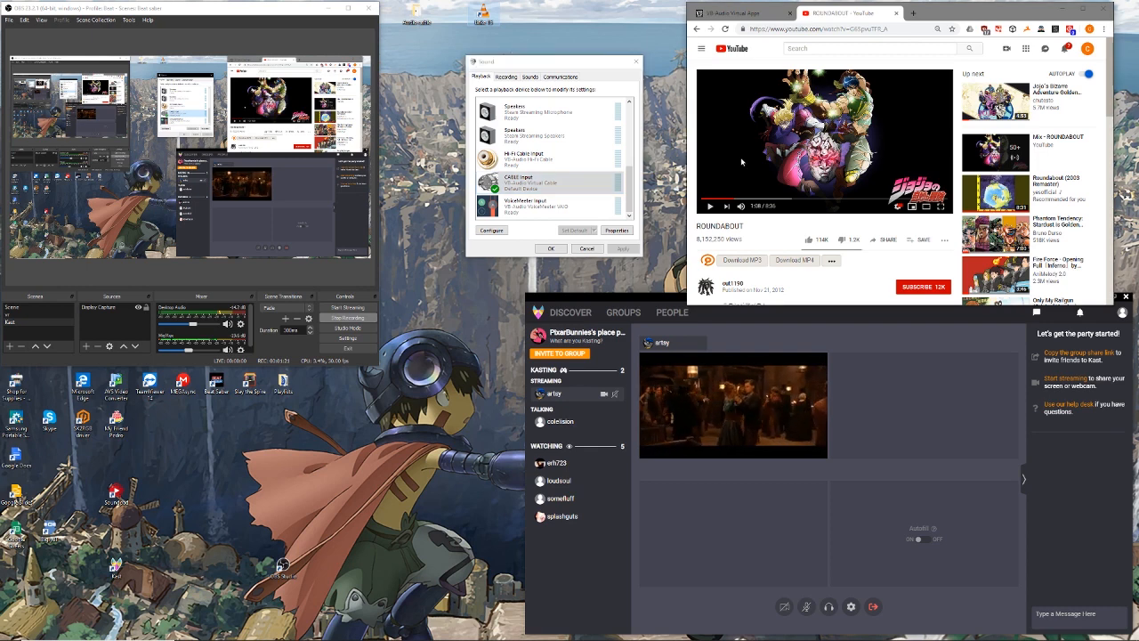
left_click(509, 79)
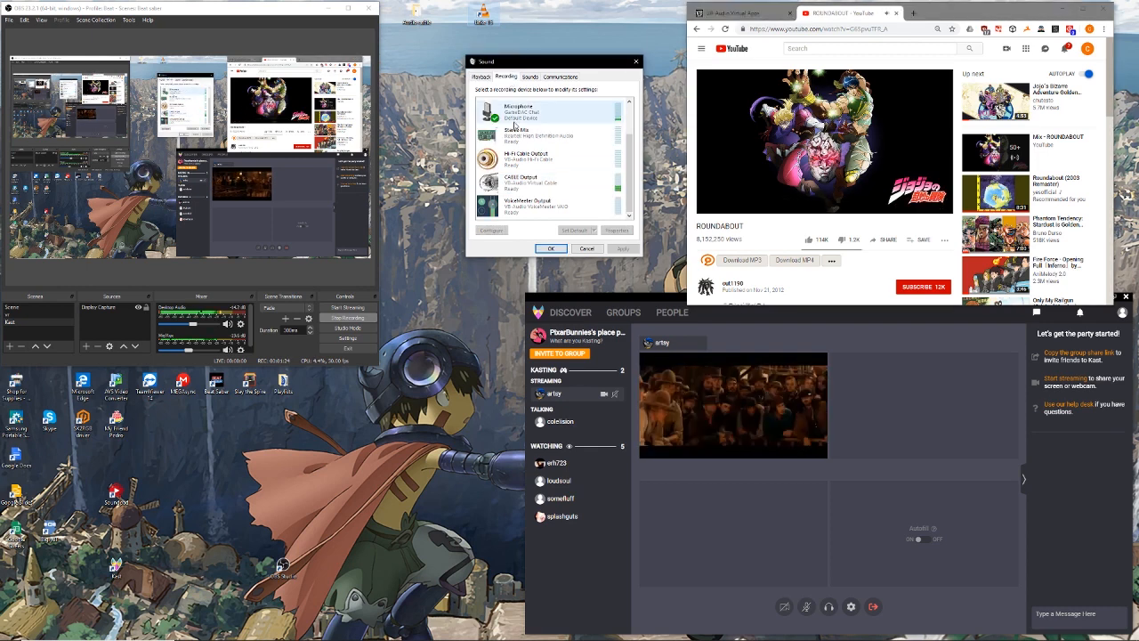
left_click(181, 326)
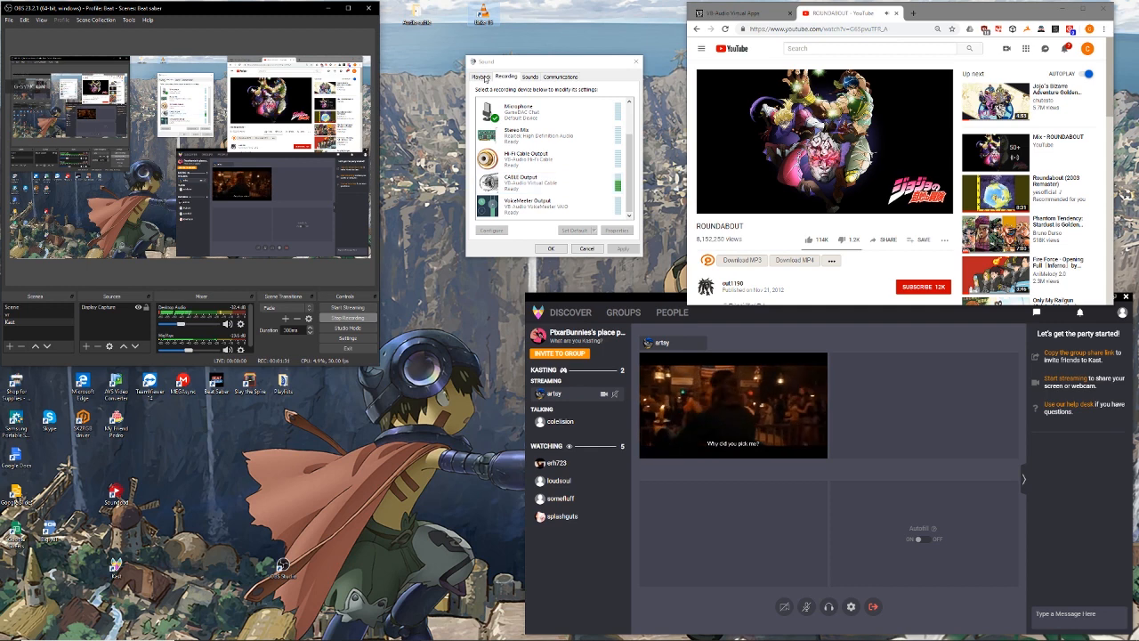
Step: Inspect the Listen settings of the CABLE Output recording device and close its properties
left_click(559, 183)
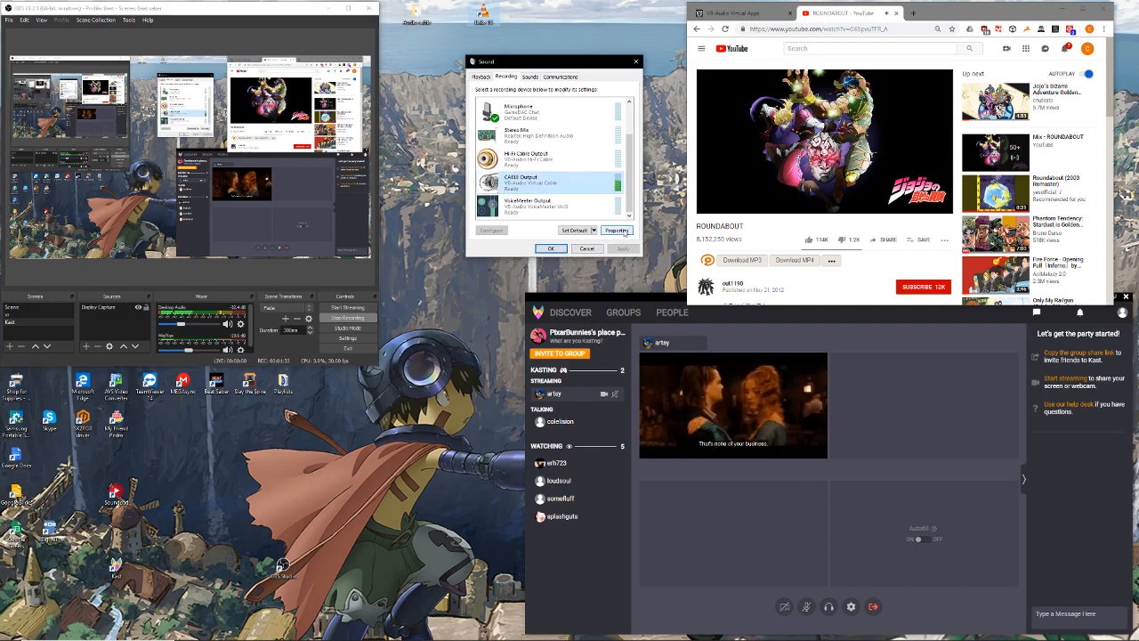
left_click(617, 231)
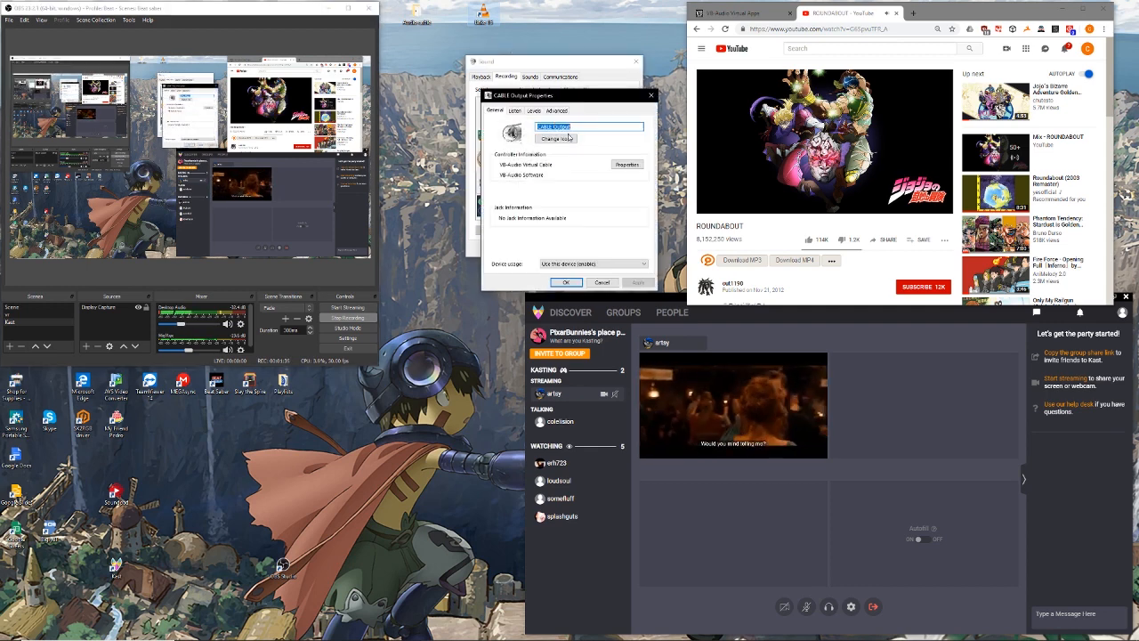
left_click(514, 111)
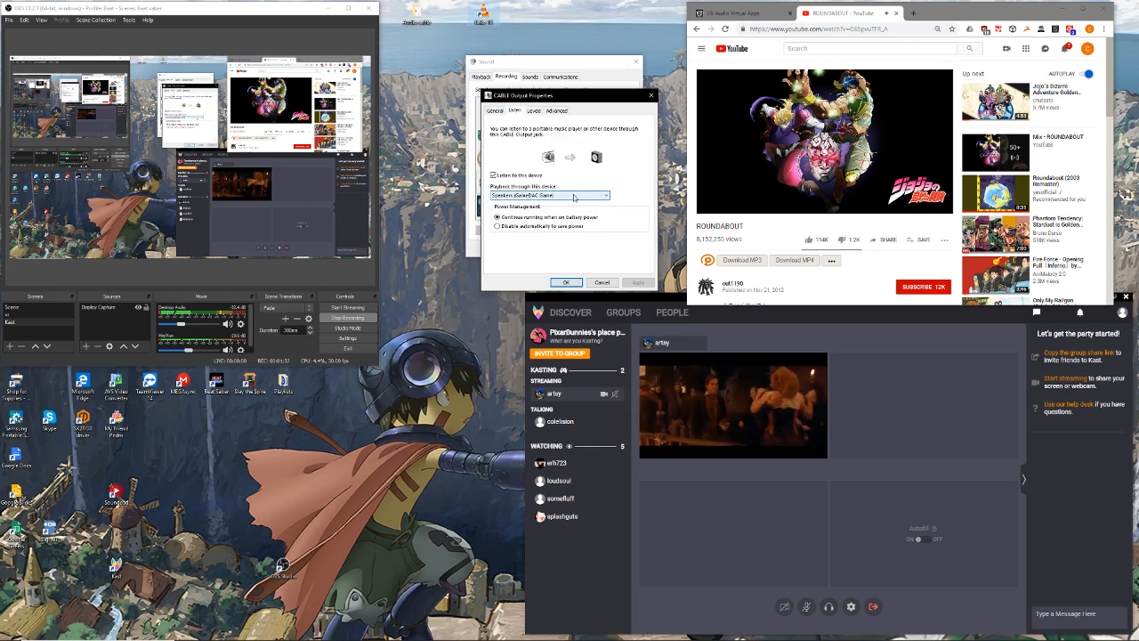
left_click(656, 97)
Step: Compare the activity of CABLE Input and the GameDAC Game speakers among the playback devices, and pause the video
left_click(481, 77)
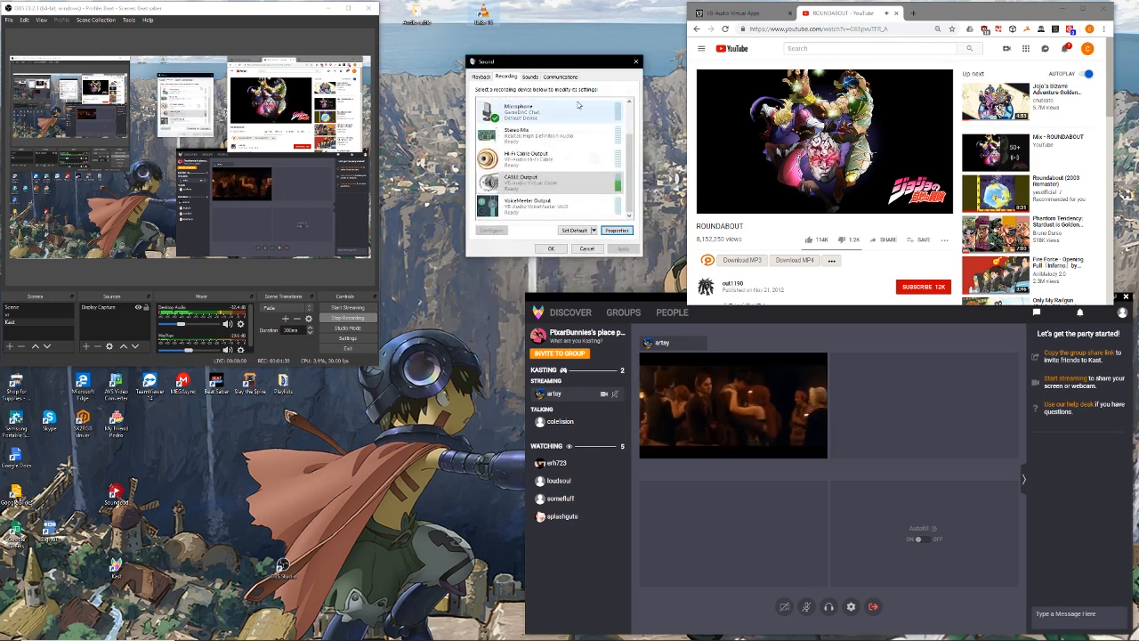
left_click(506, 76)
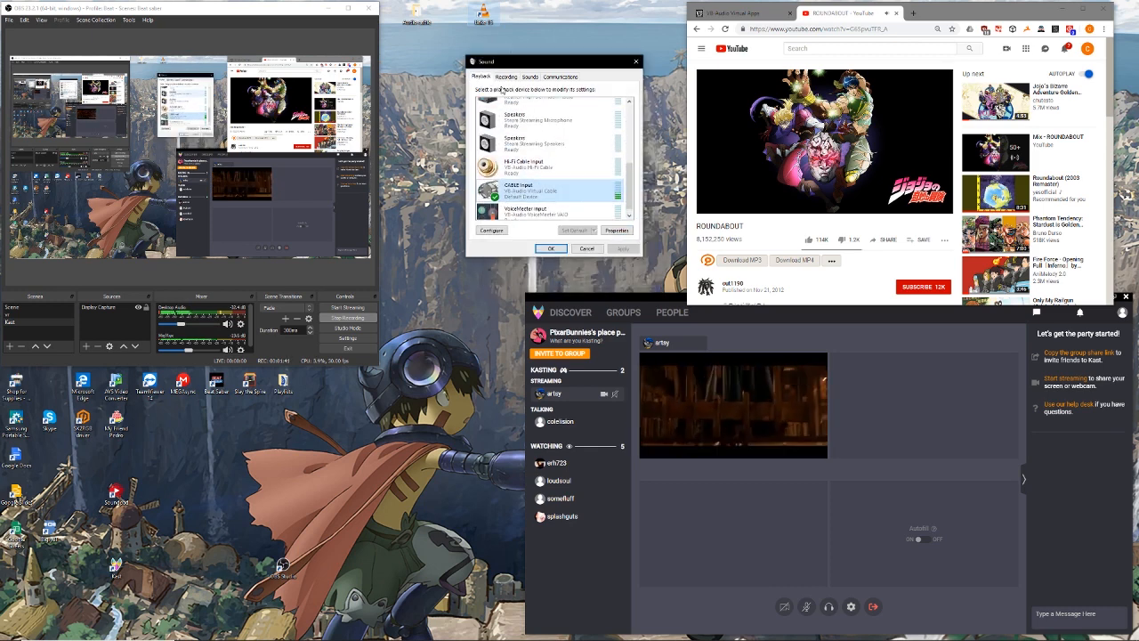
left_click(480, 76)
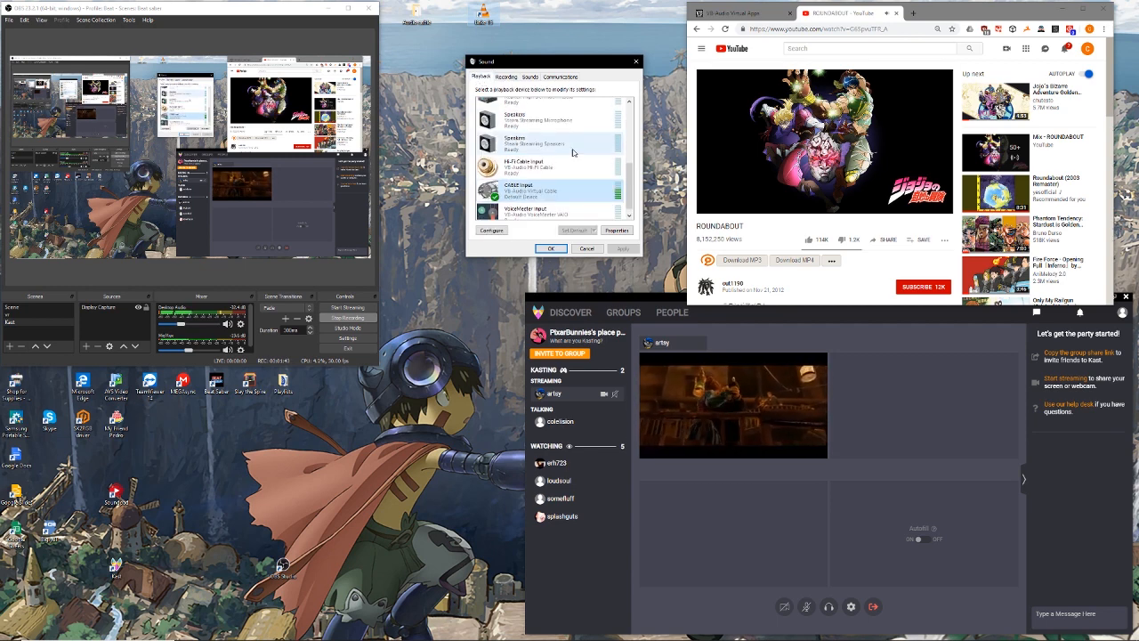
scroll(556, 152, "up", 3)
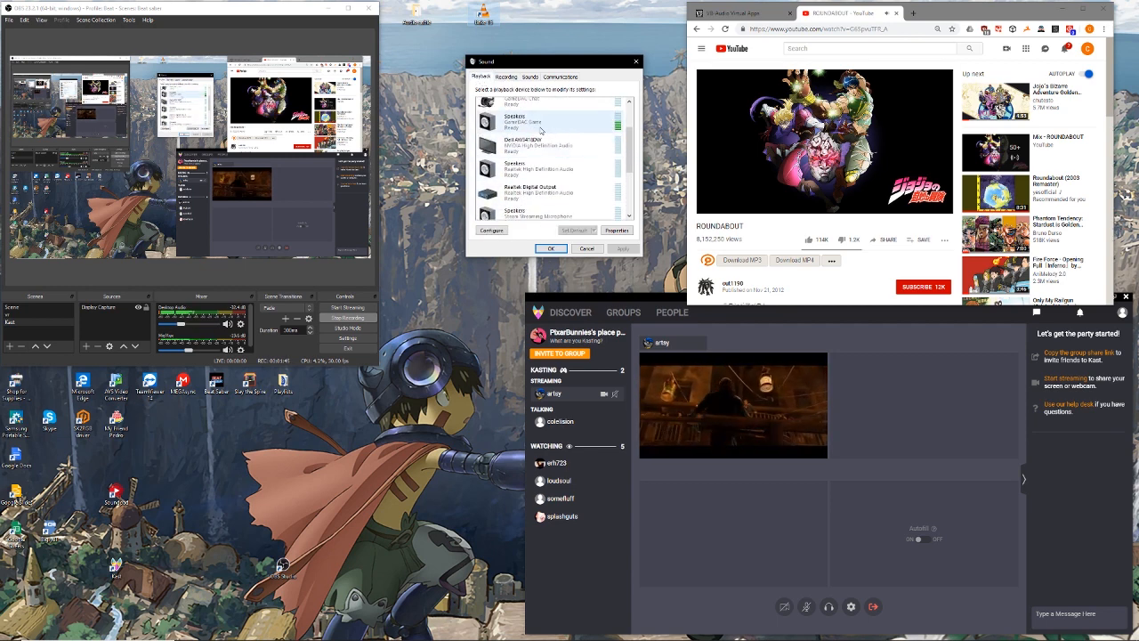
left_click(535, 128)
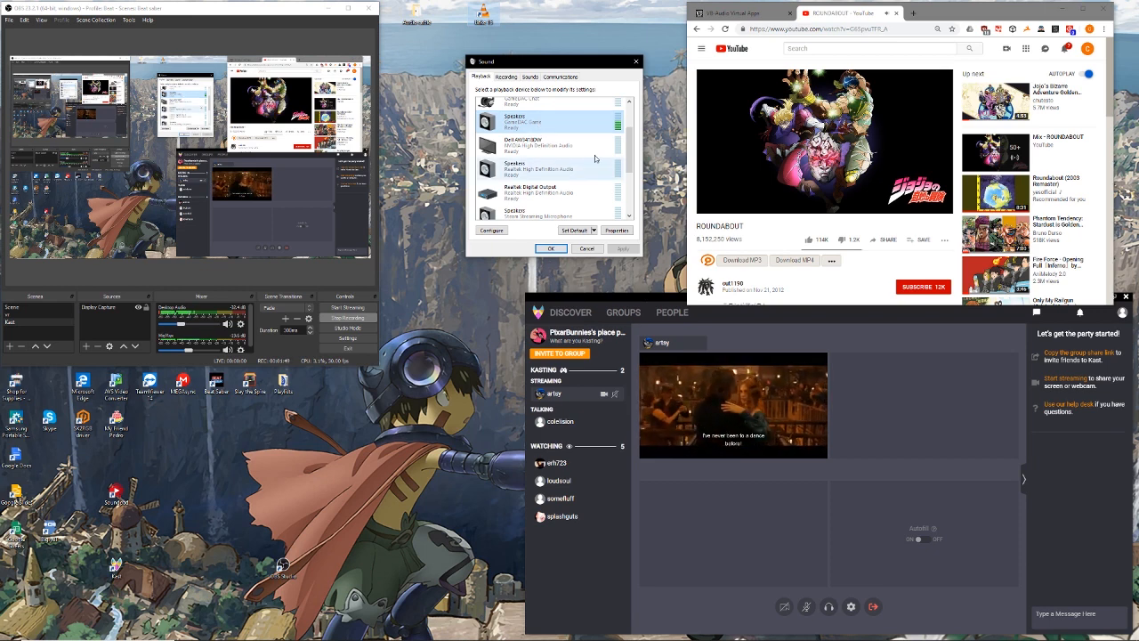
left_click(778, 236)
key("space")
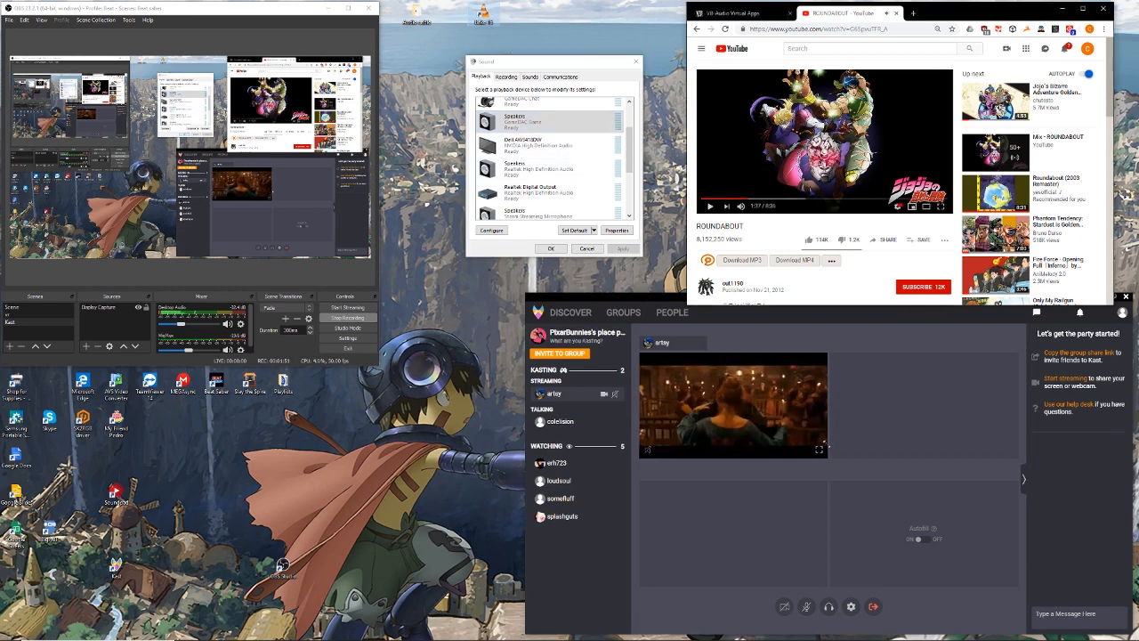
Step: Check the default playback device in Windows, set Kast's audio input to Computer's Audio, and save
left_click(851, 606)
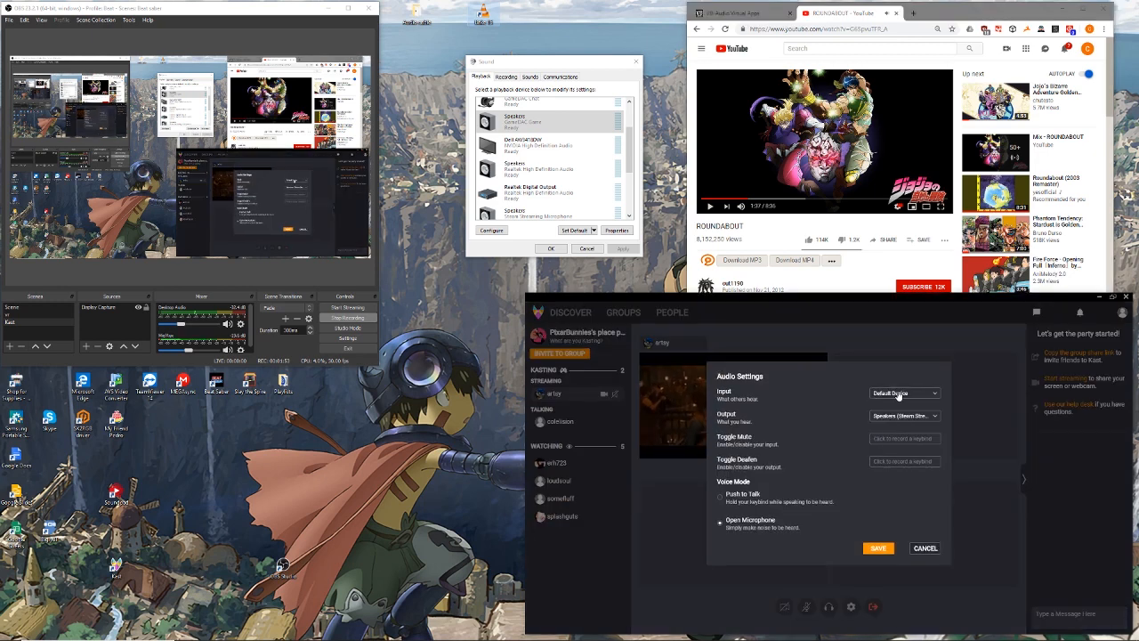
left_click(534, 121)
scroll(630, 153, "down", 2)
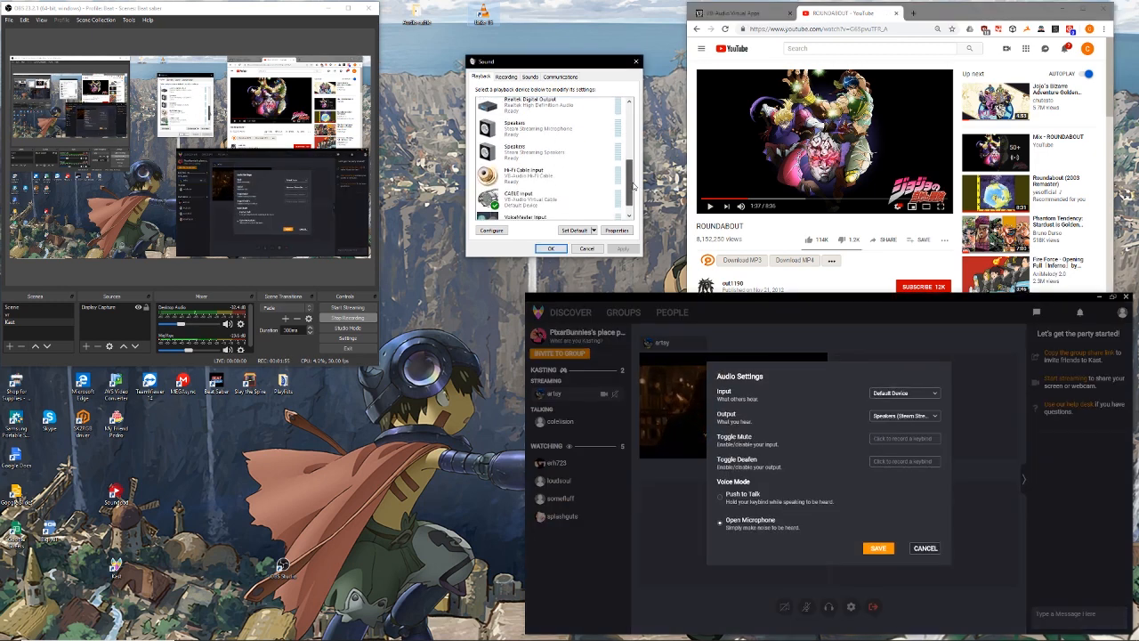
left_click(891, 394)
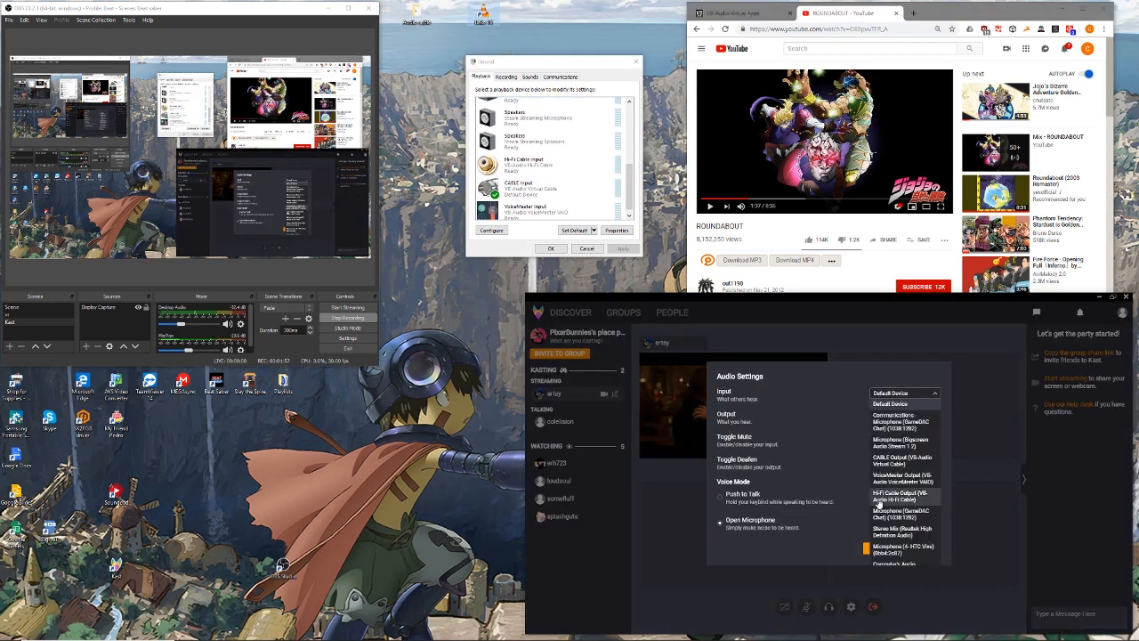
left_click(904, 557)
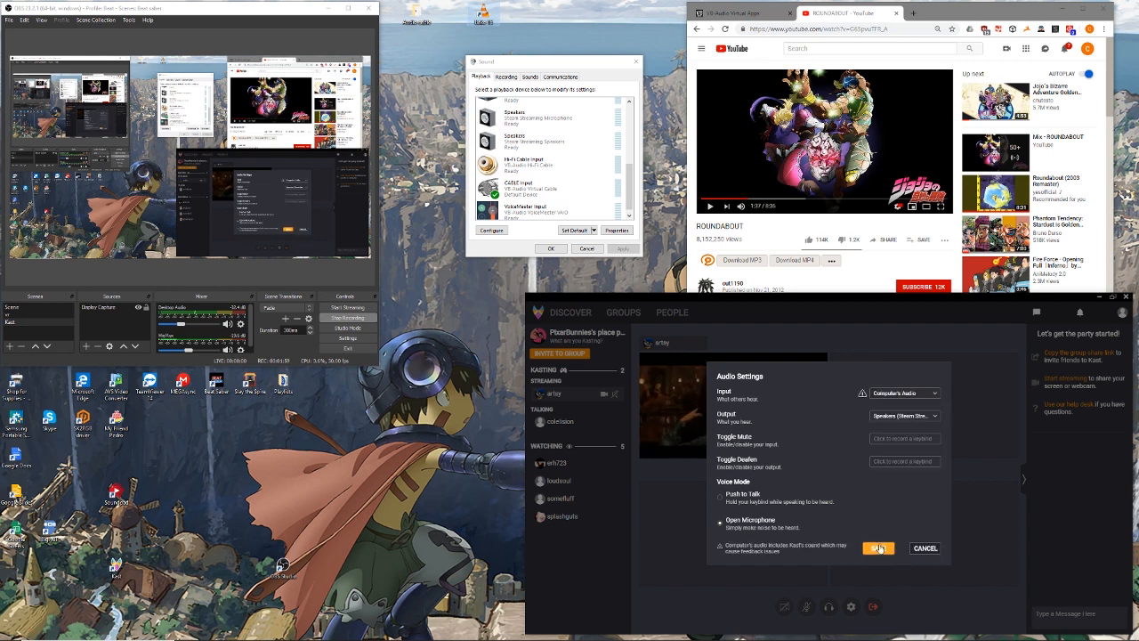
left_click(879, 551)
Step: Start streaming the ROUNDABOUT YouTube application window in Kast
left_click(784, 606)
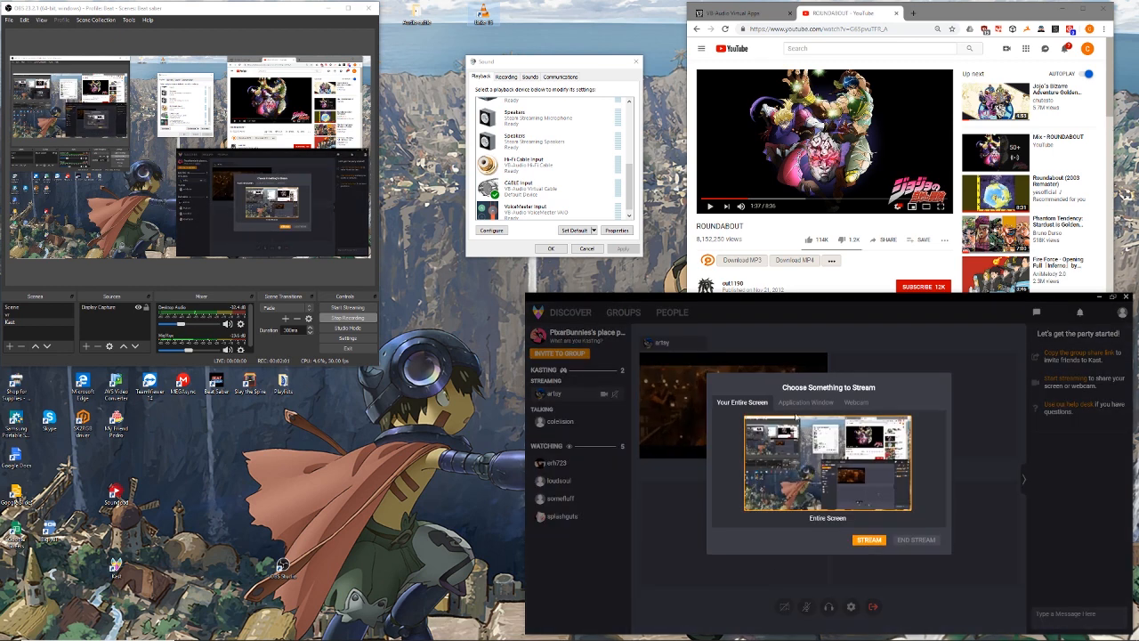
left_click(804, 405)
left_click(897, 437)
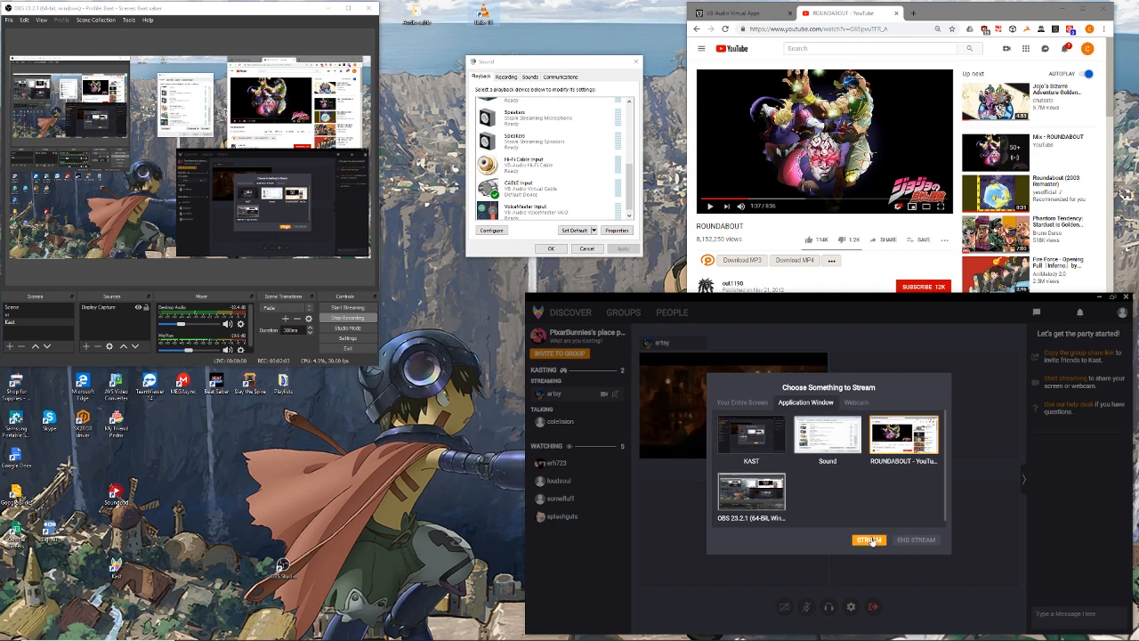
left_click(868, 539)
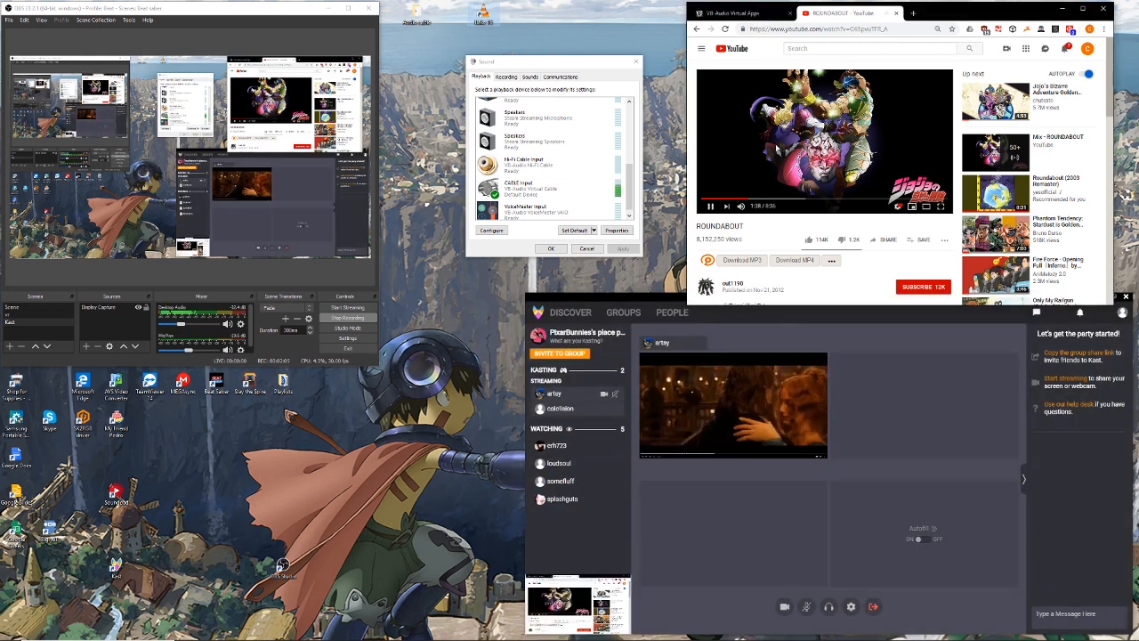
Step: Pause the ROUNDABOUT video and end the current stream in Kast
left_click(805, 436)
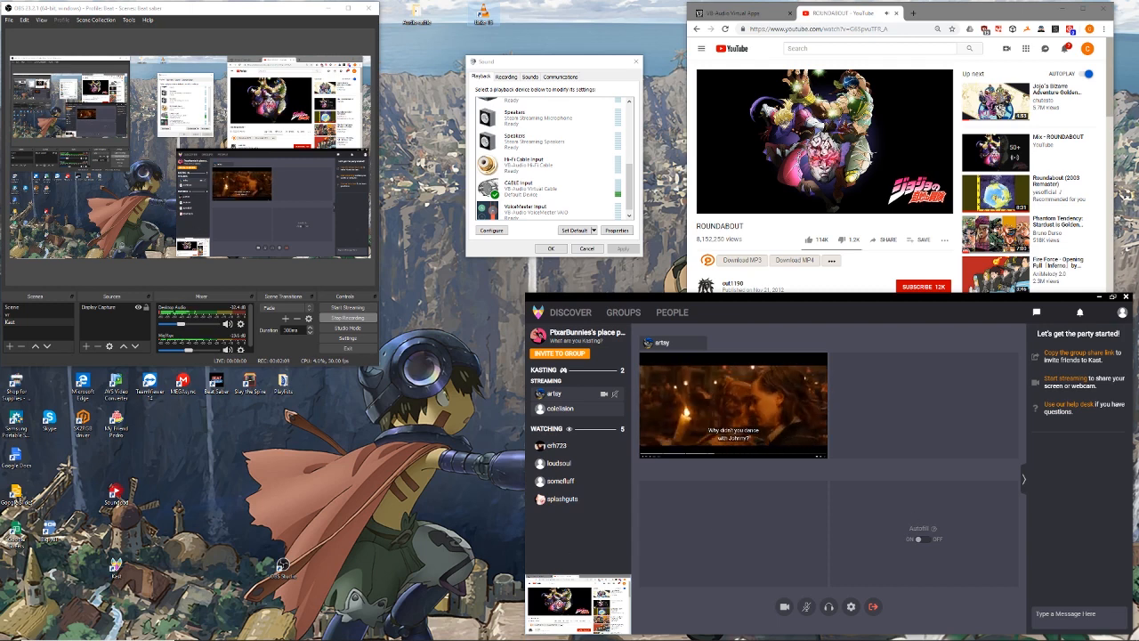
left_click(775, 166)
left_click(813, 532)
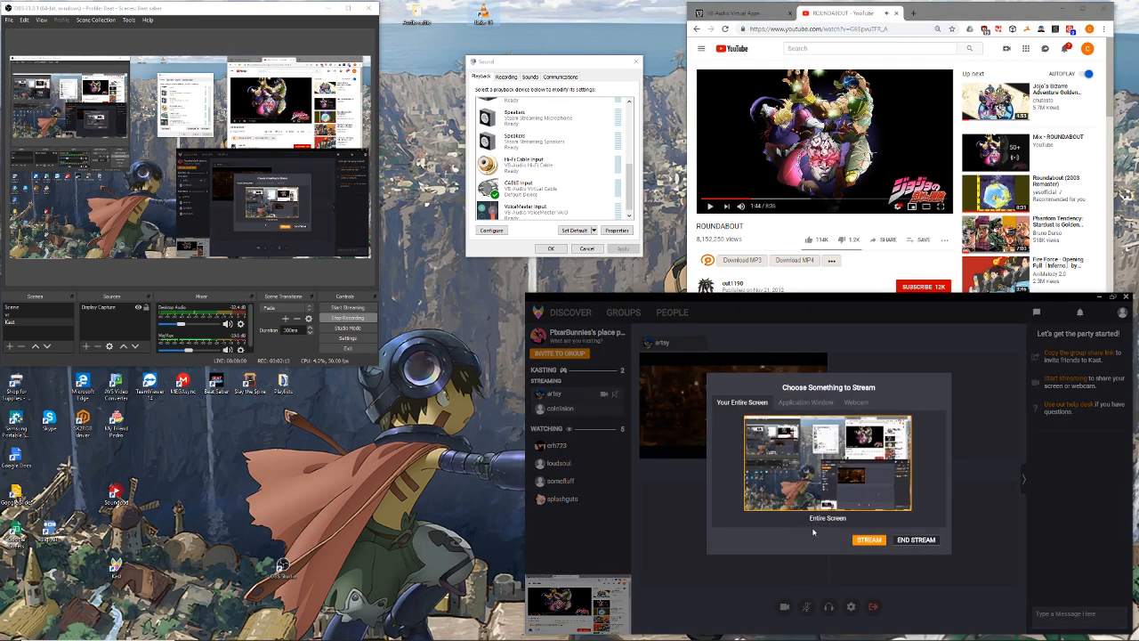
left_click(910, 540)
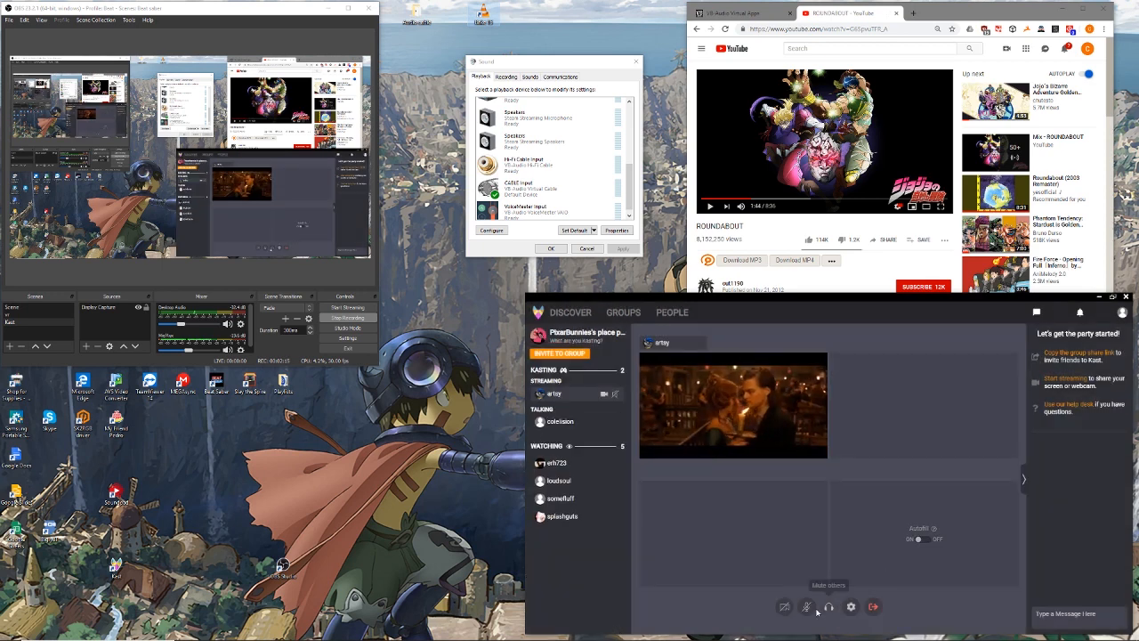
Step: Set the input in Kast's Audio Settings to Default Device
left_click(850, 606)
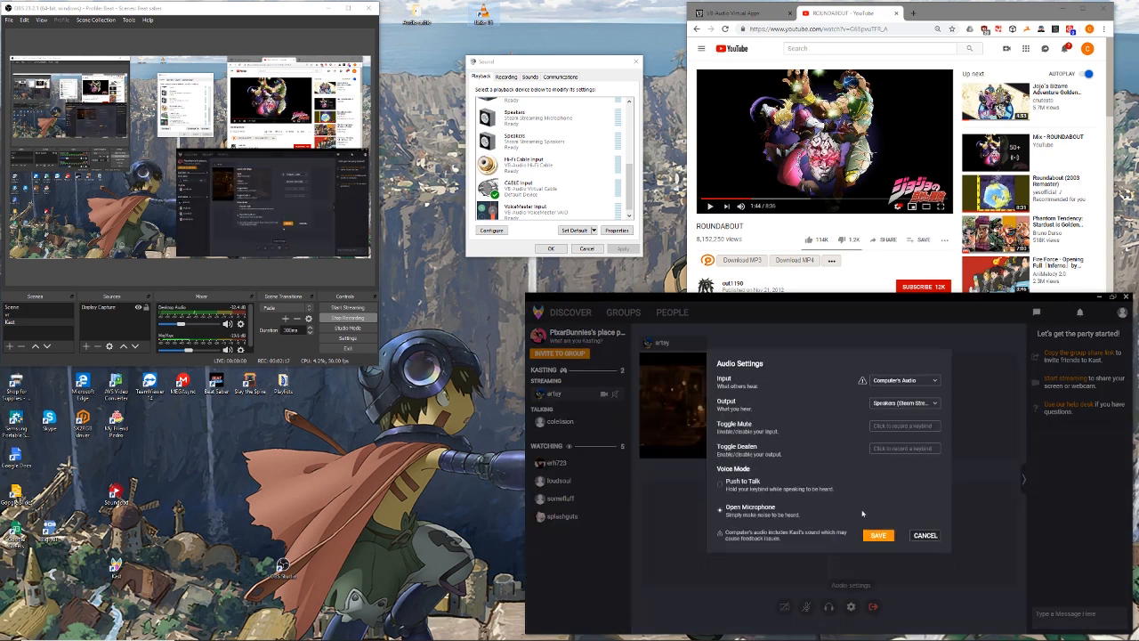
left_click(896, 396)
left_click(873, 428)
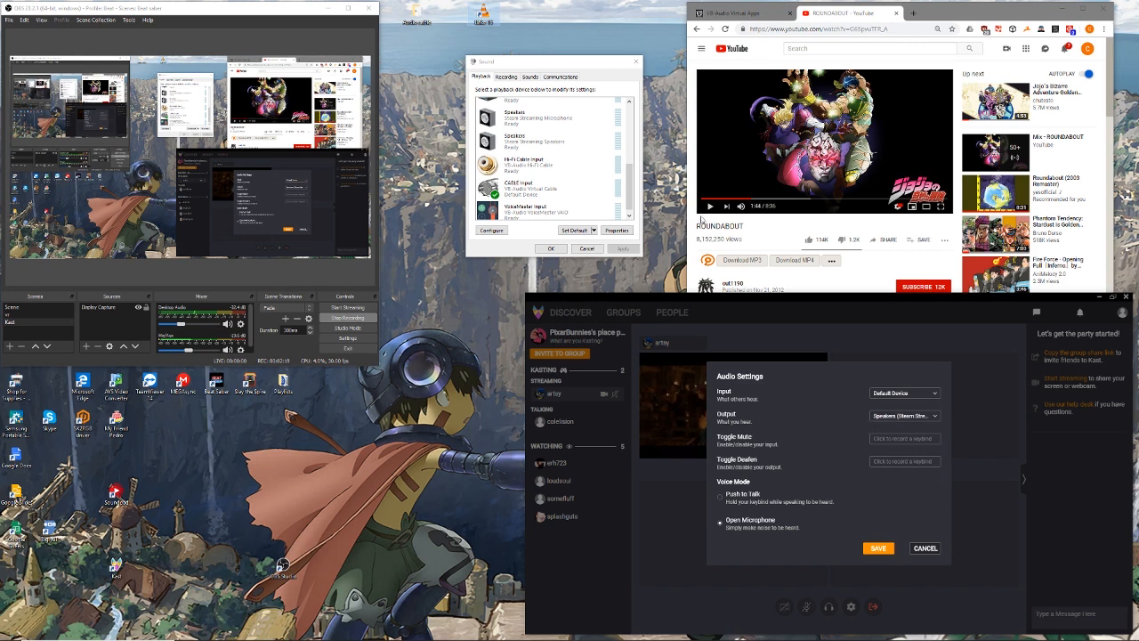
Step: Download the VB-CABLE driver pack from the VB-Audio website and open the downloaded zip archive
left_click(748, 17)
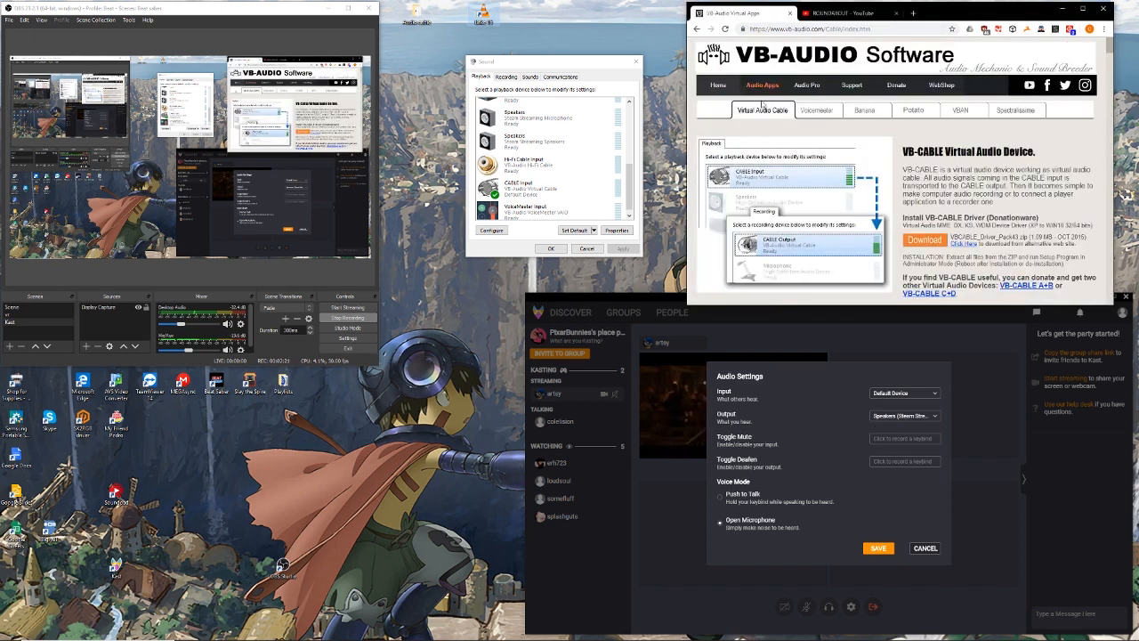
scroll(915, 216, "down", 2)
left_click(922, 151)
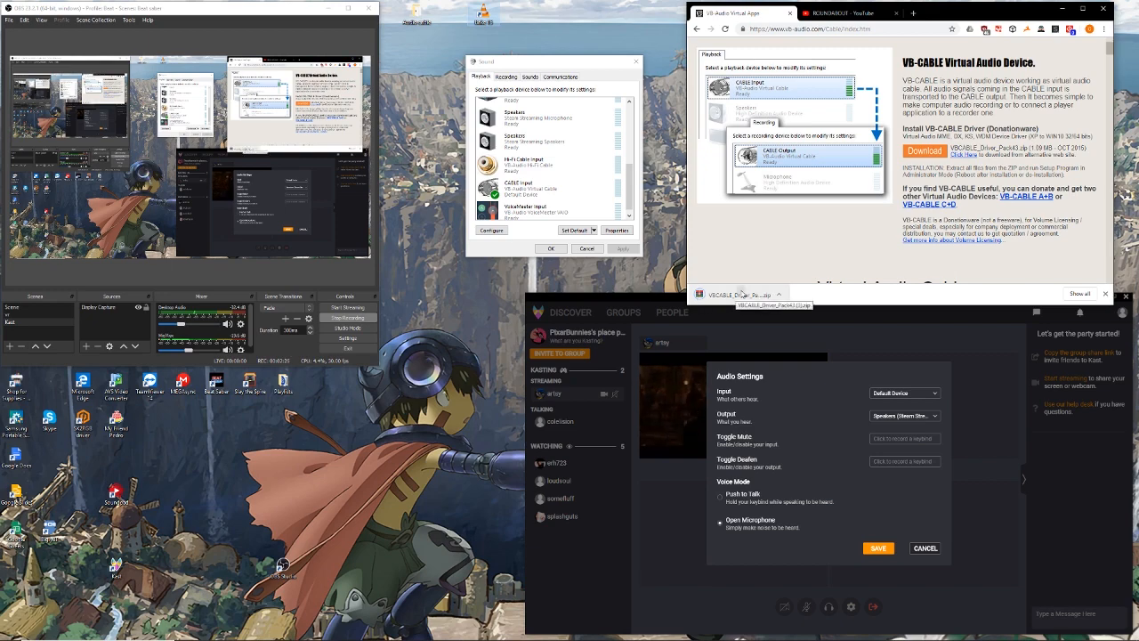
left_click(743, 293)
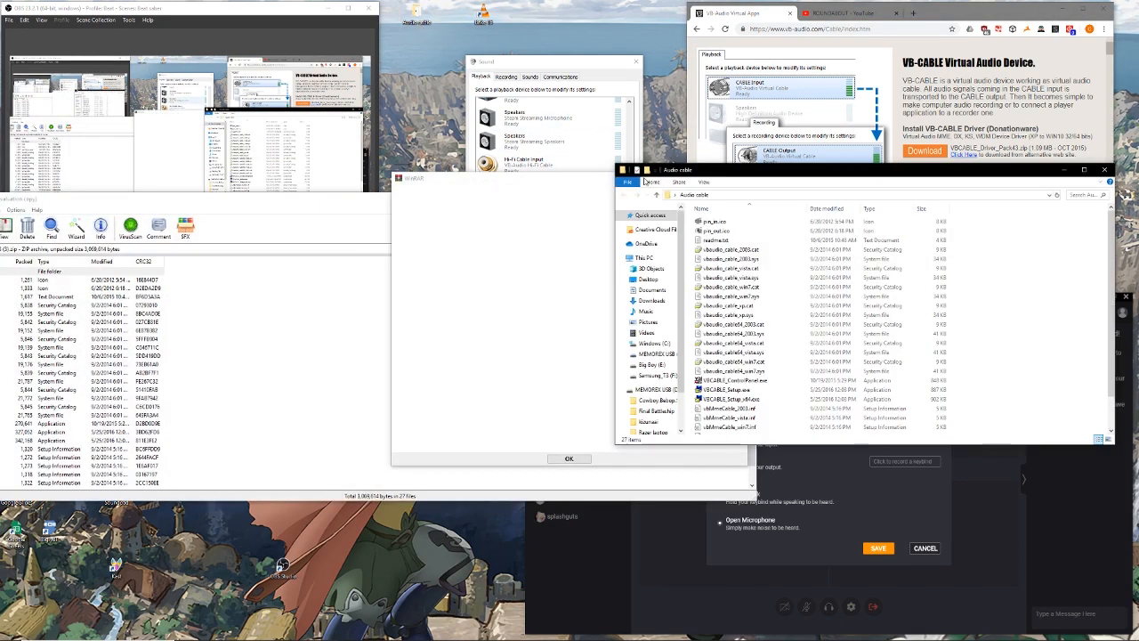
Step: Dismiss the WinRAR dialog and move all existing files in the desktop's Audio cable folder to the Recycle Bin
key("Escape")
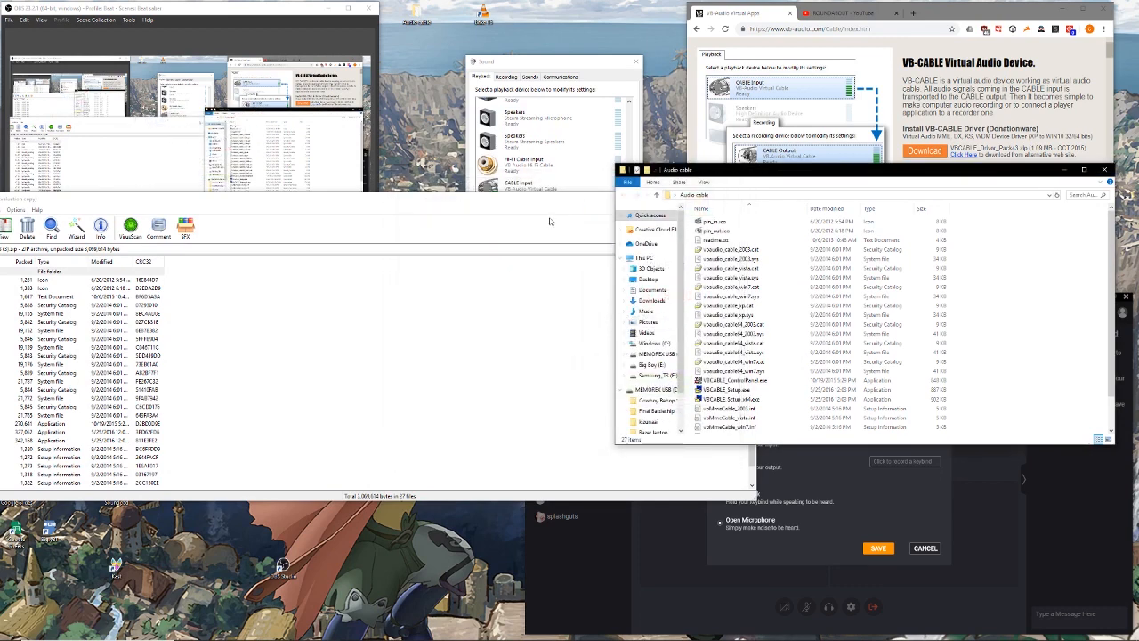
key("ctrl+a")
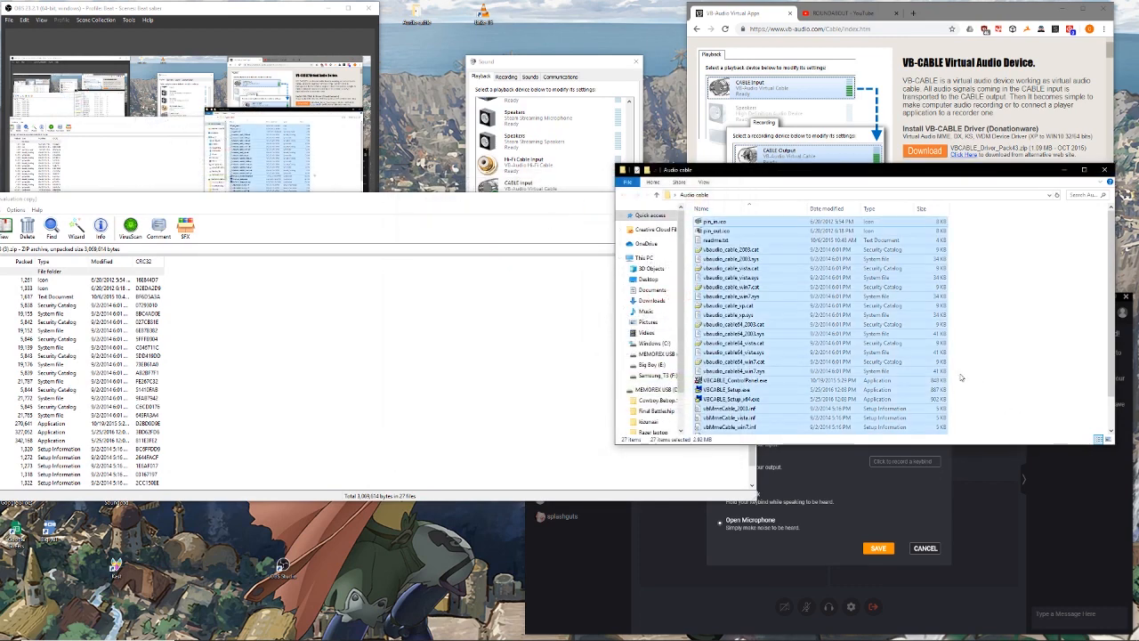
key("alt+Up")
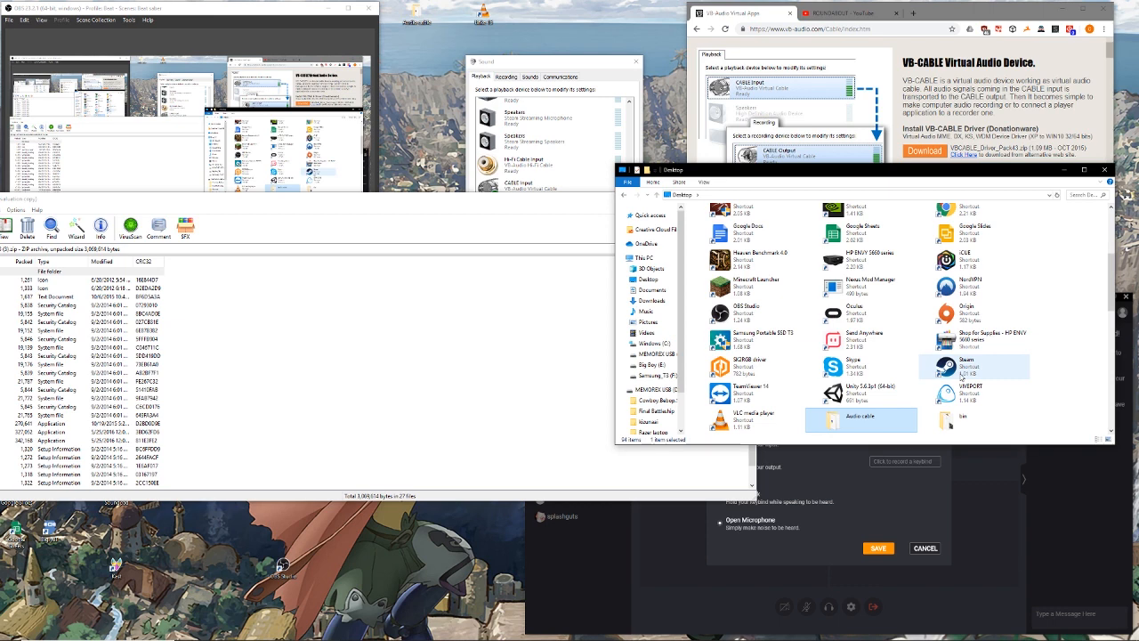
key("Return")
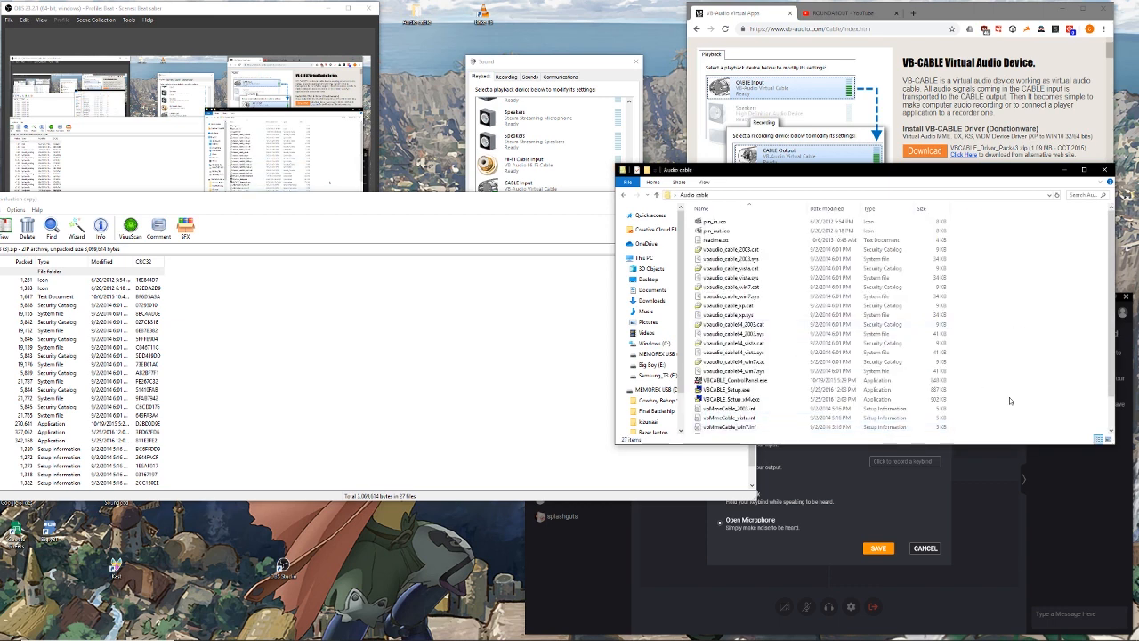
key("ctrl+a")
key("Delete")
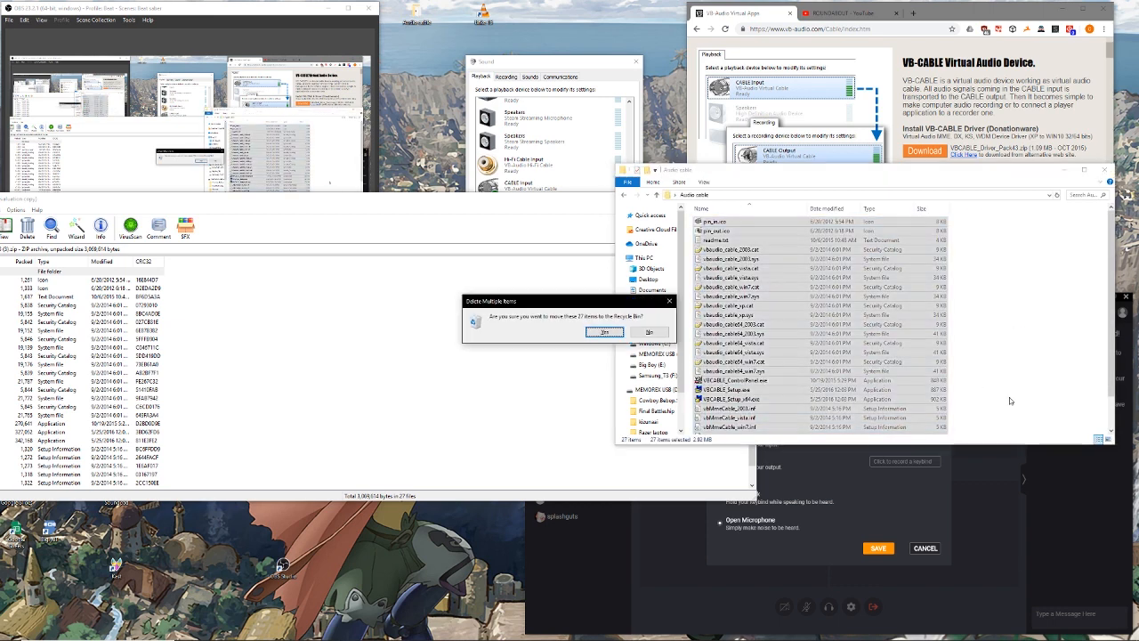
left_click(618, 334)
Step: Extract all files from the VBCABLE_Driver_Pack43 archive into the empty Audio cable folder
left_click(271, 412)
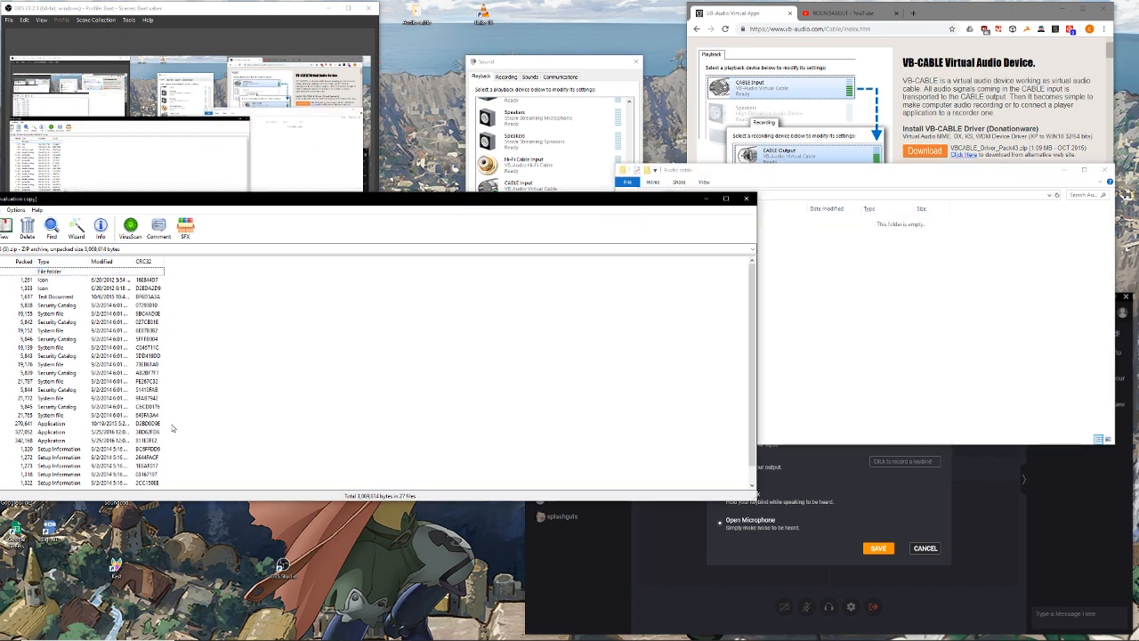
key("ctrl+a")
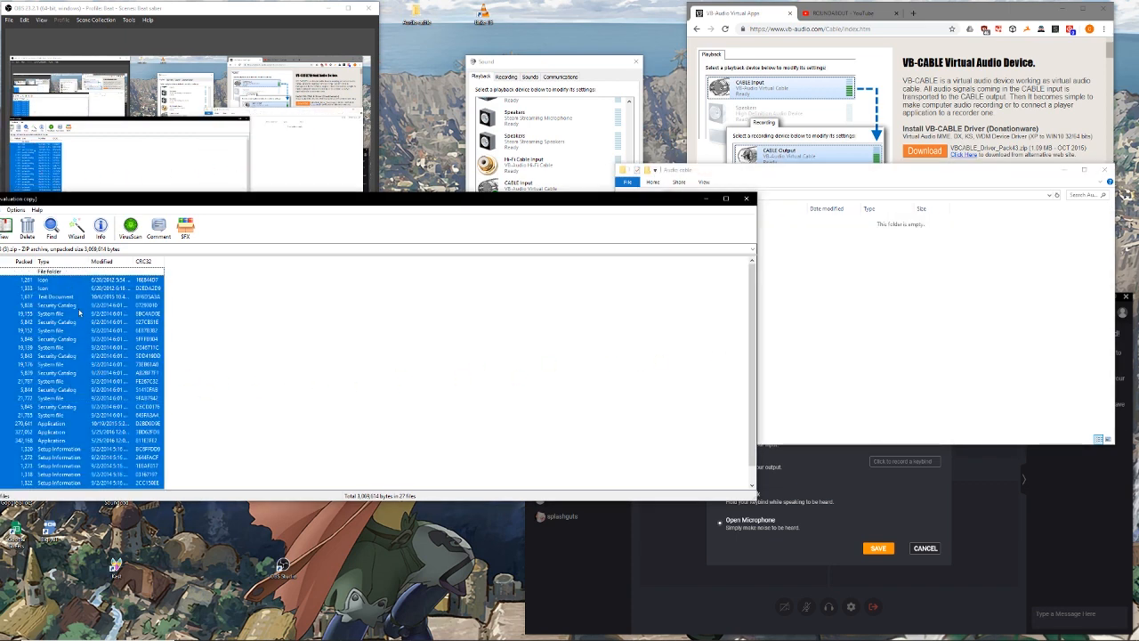
left_click_drag(186, 204, 313, 192)
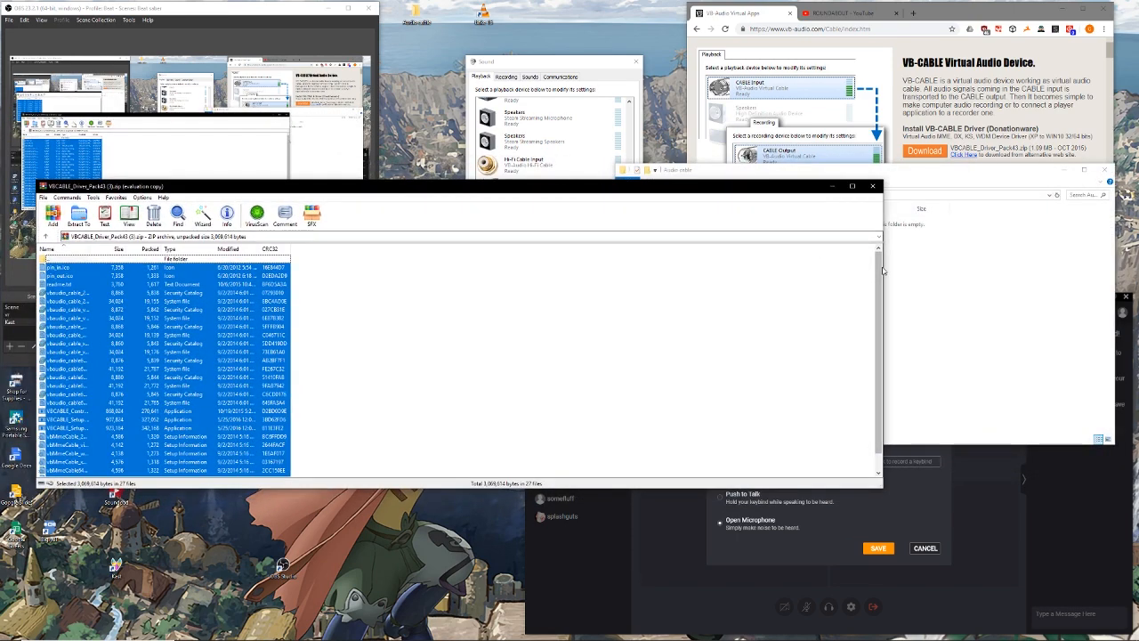
left_click_drag(886, 267, 435, 262)
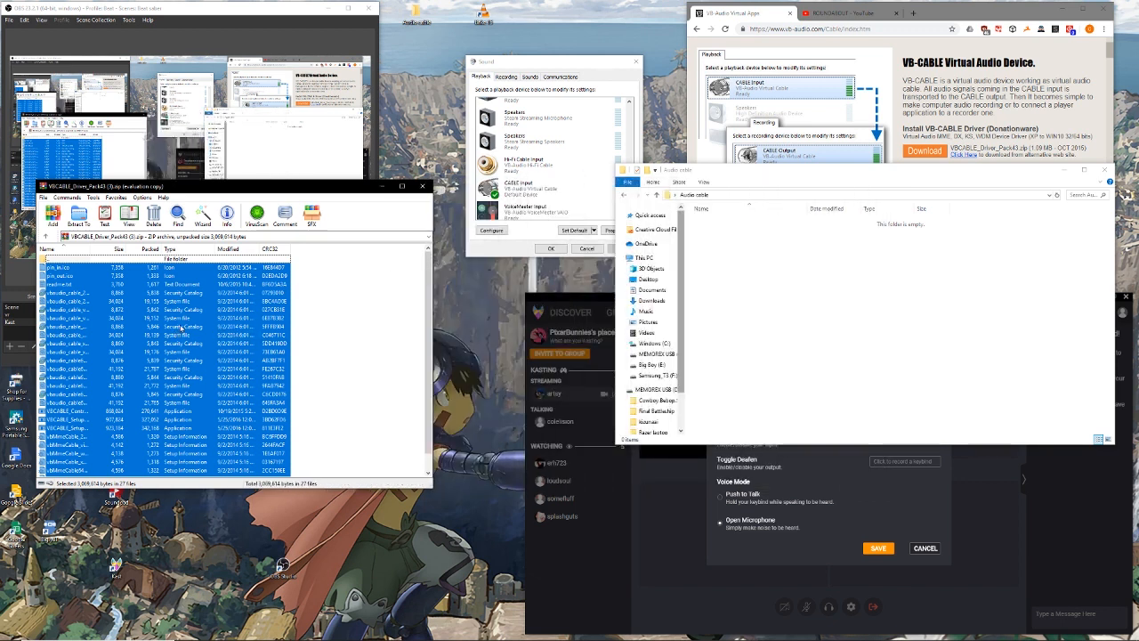
left_click_drag(171, 328, 807, 293)
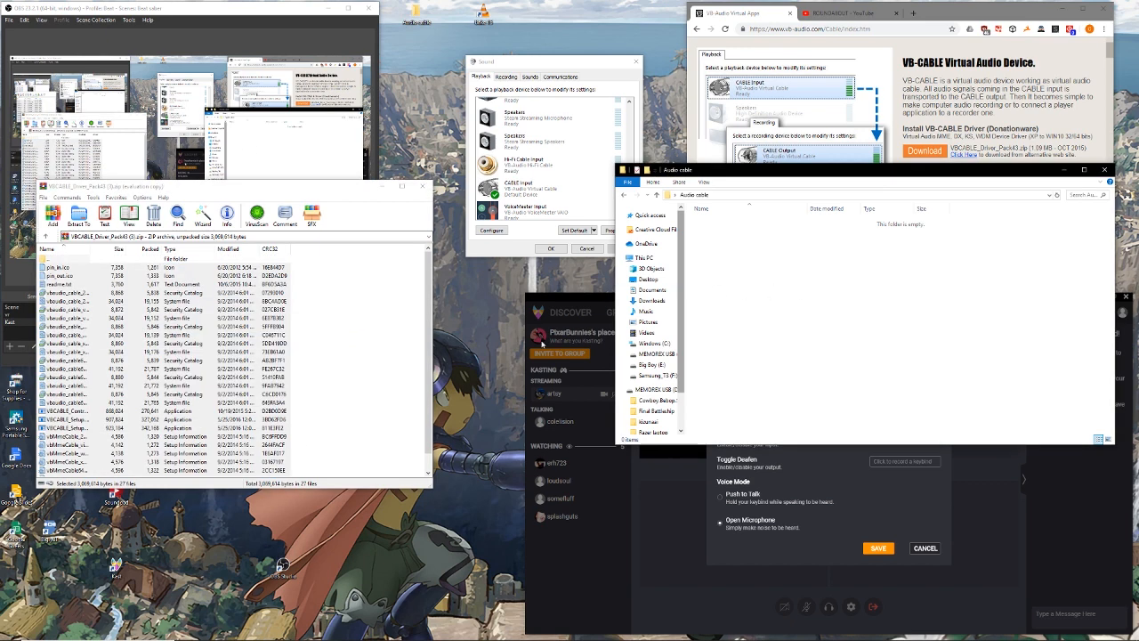
left_click(991, 314)
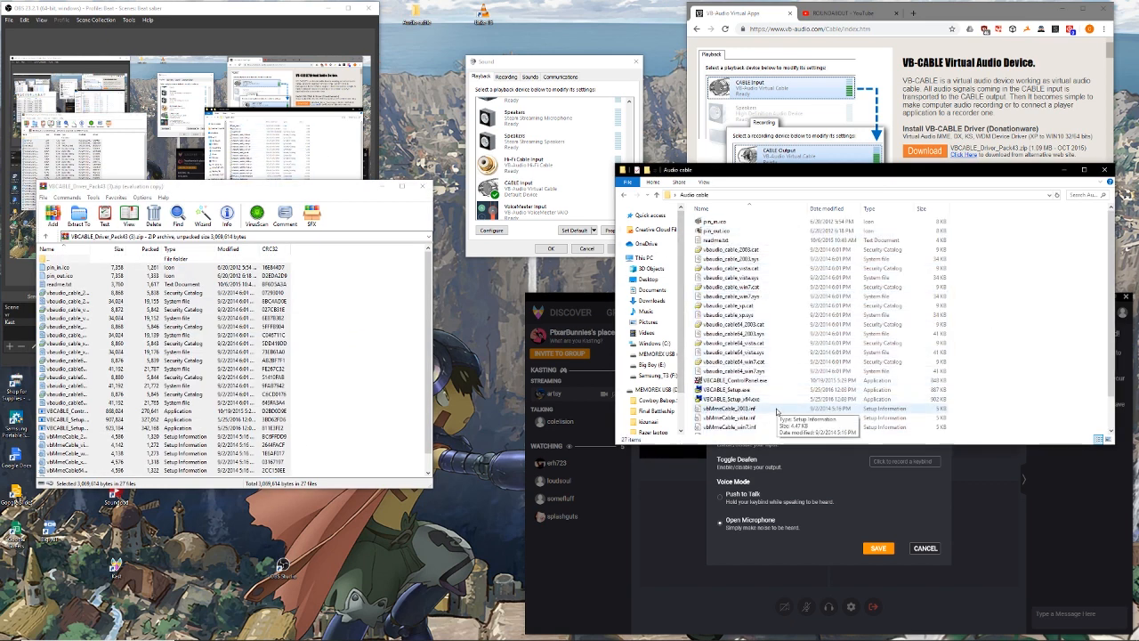
Step: Run VBCABLE_Setup_x64.exe as administrator, and close the driver installer and the archive window
left_click(752, 400)
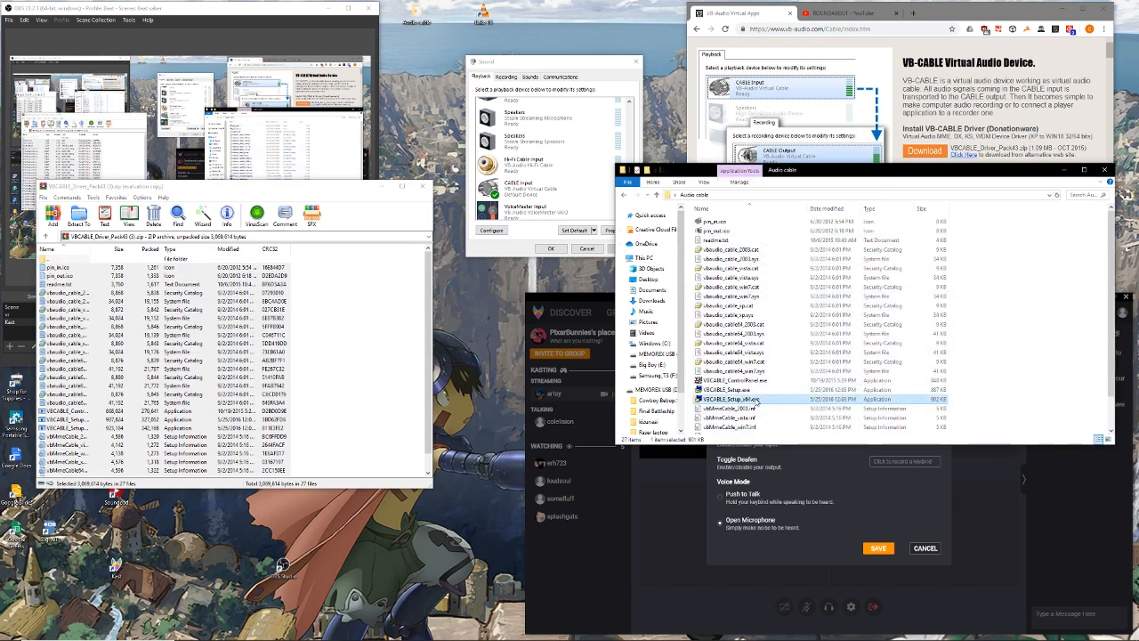
right_click(755, 400)
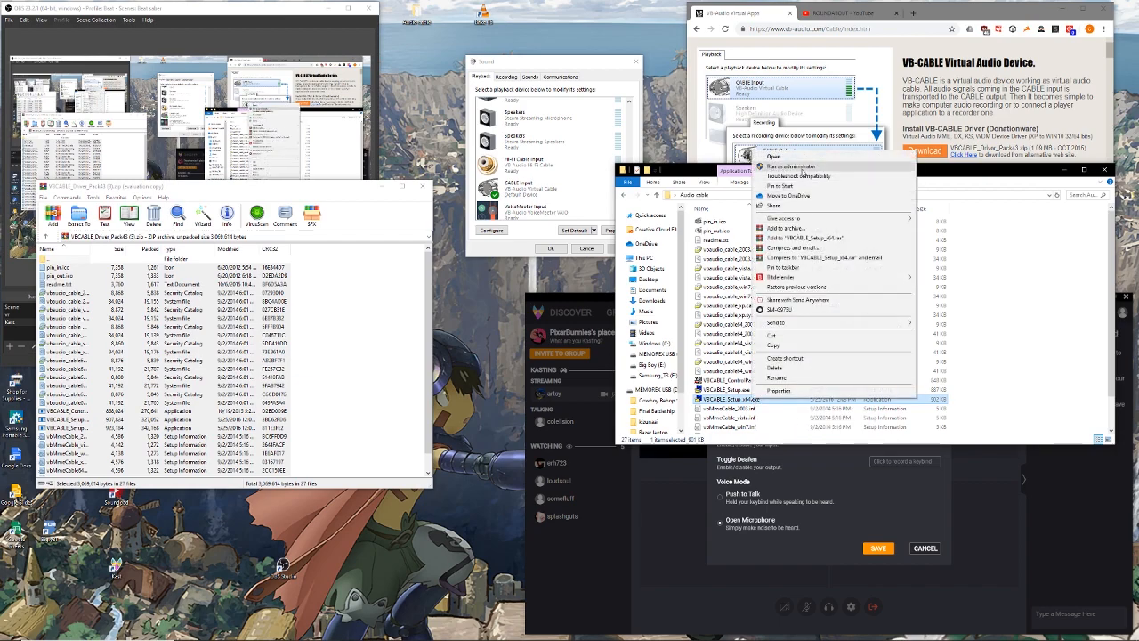
left_click(813, 170)
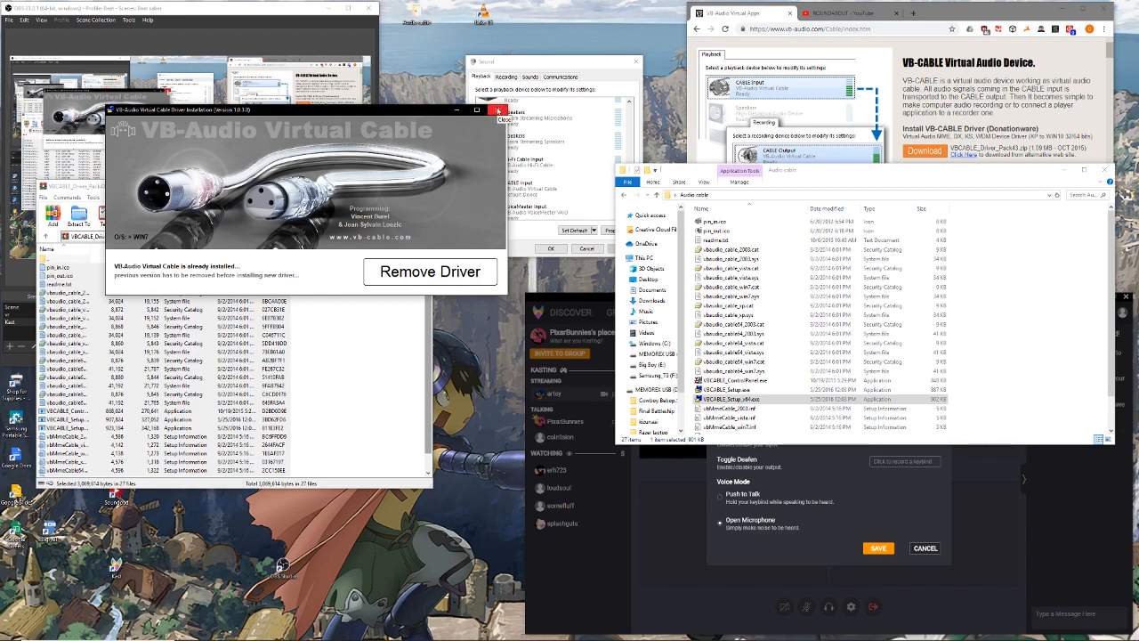
left_click(499, 111)
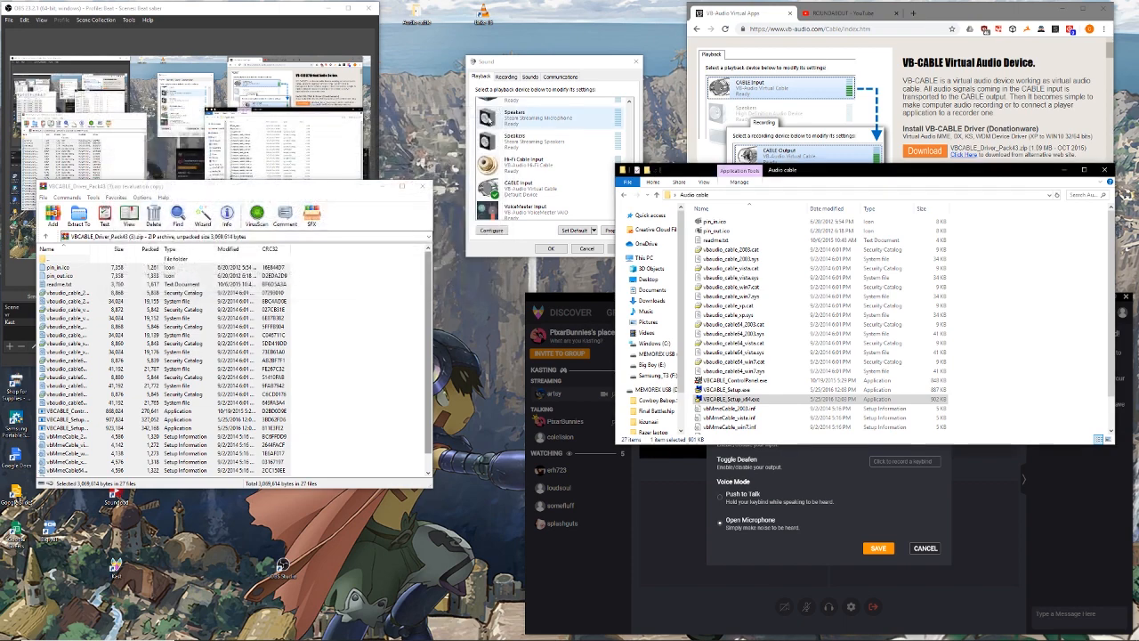
left_click(424, 187)
Step: Enable listening to the CABLE Output recording device through Speakers (GameDAC Game), and check the CABLE Input playback device
left_click(532, 184)
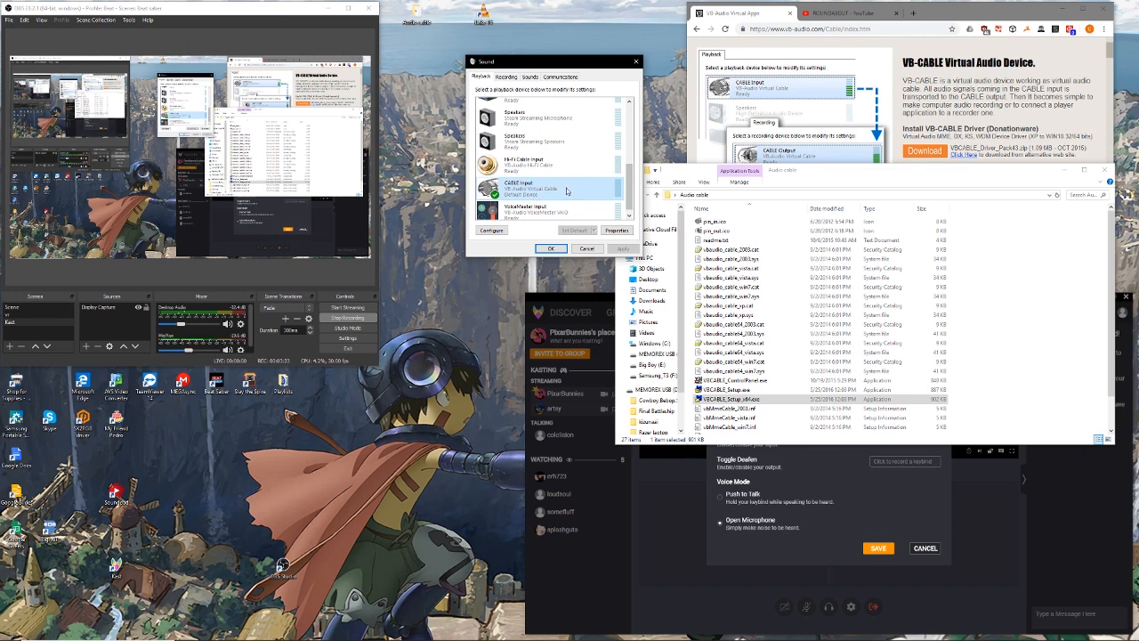
left_click(878, 500)
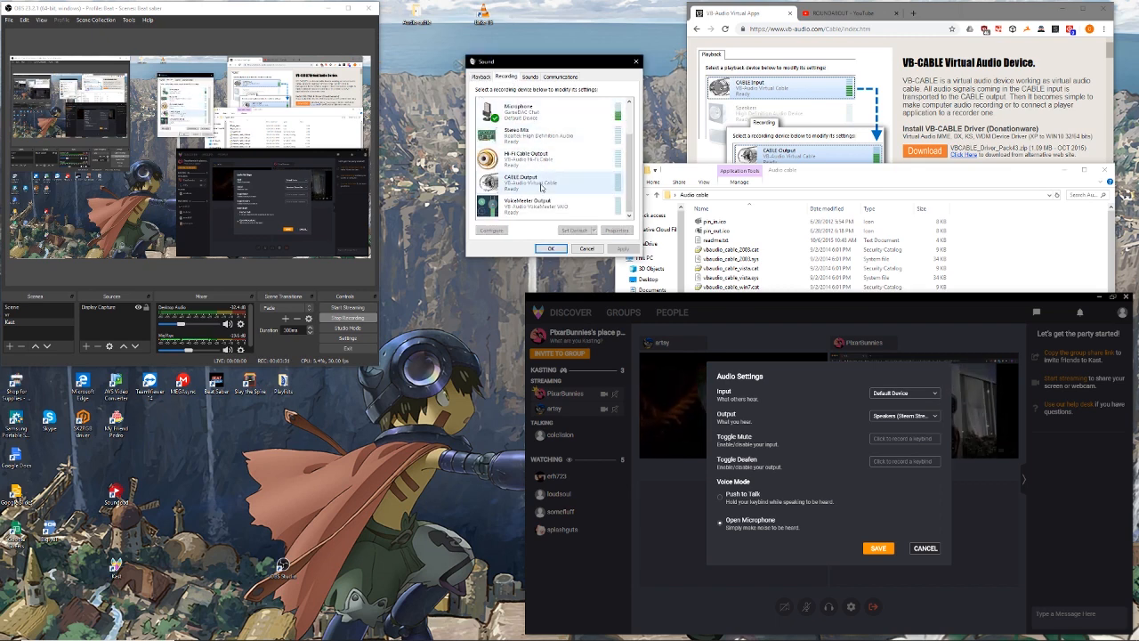
left_click(534, 181)
left_click(626, 231)
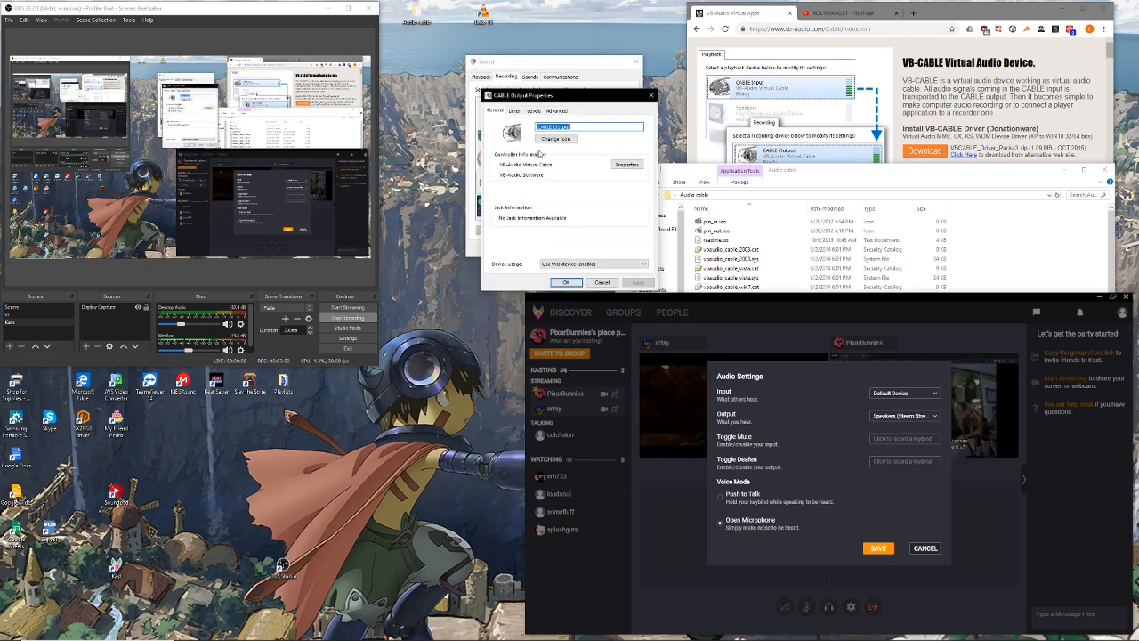
left_click(515, 111)
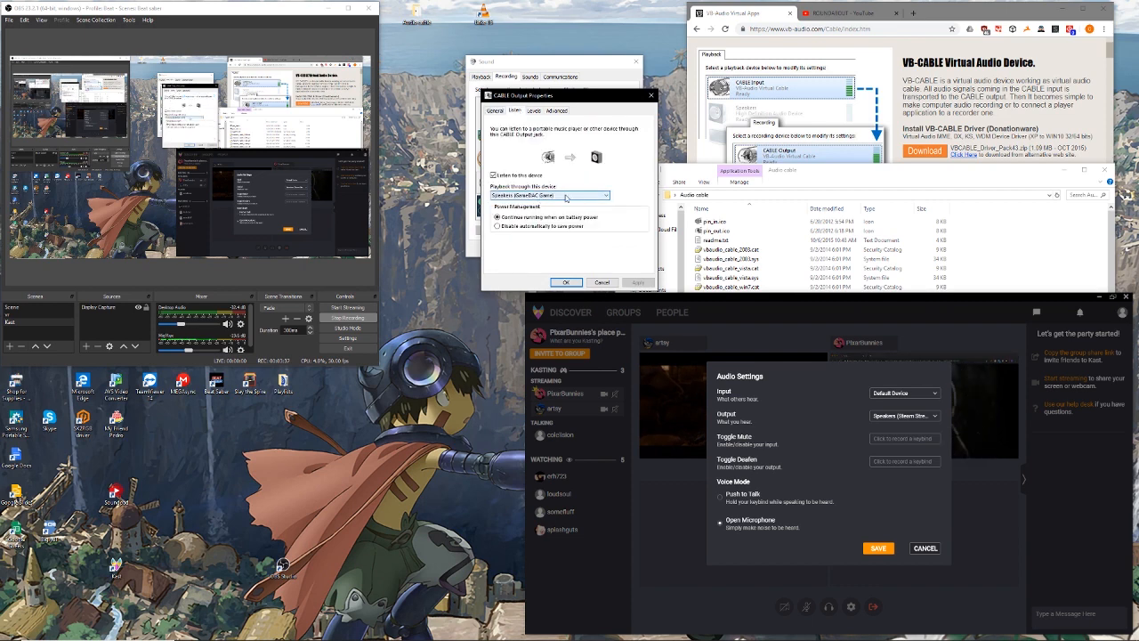
left_click(566, 196)
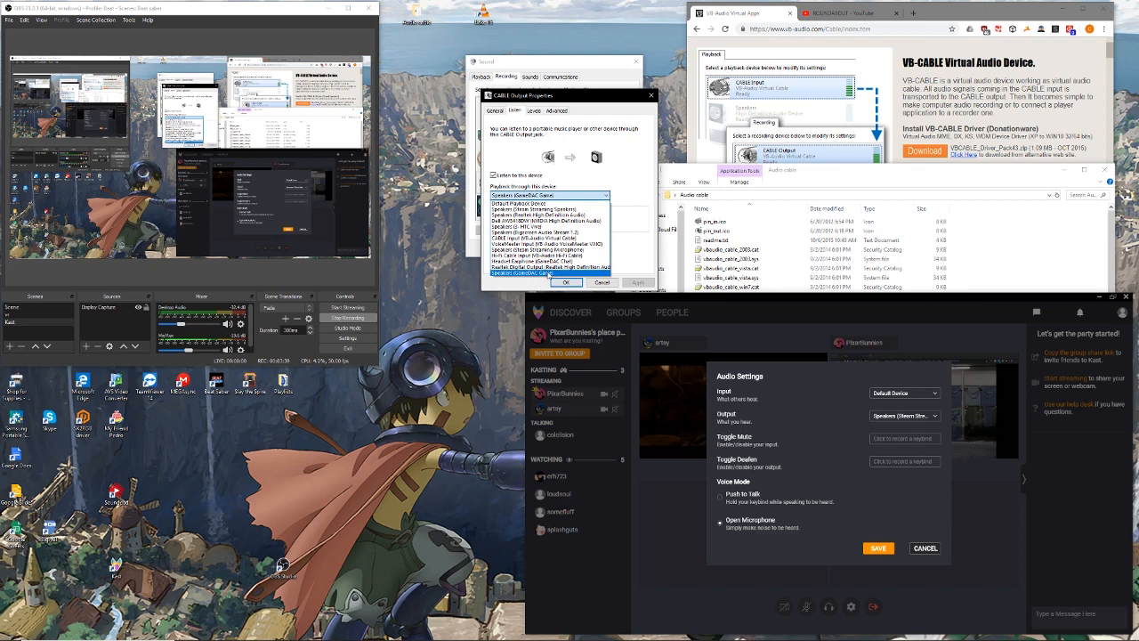
left_click(553, 273)
left_click(493, 176)
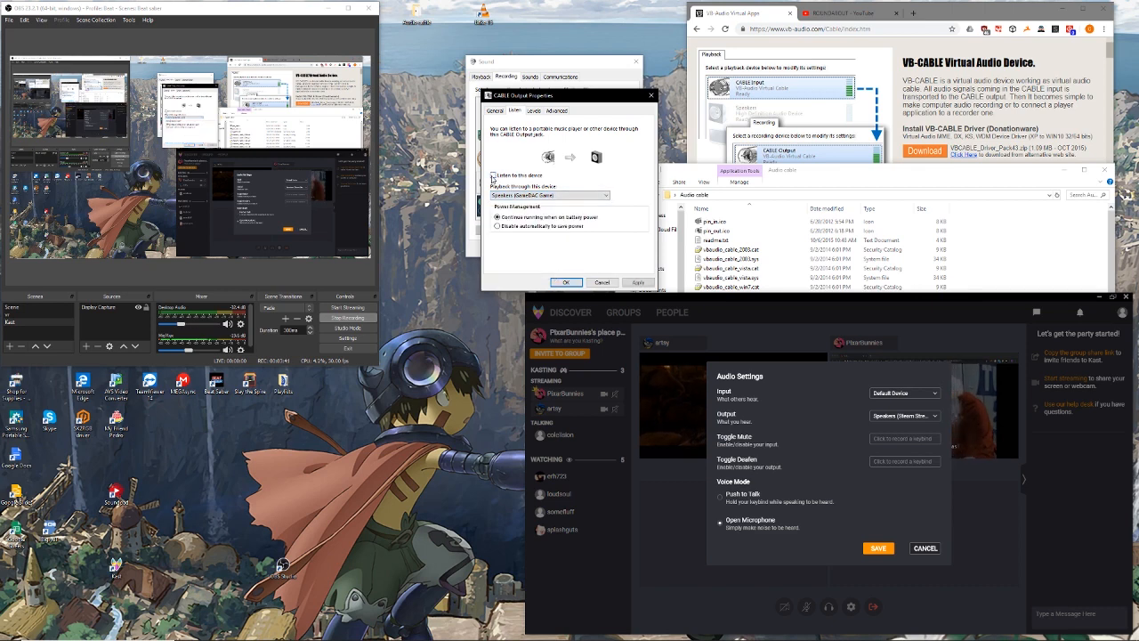
left_click(635, 281)
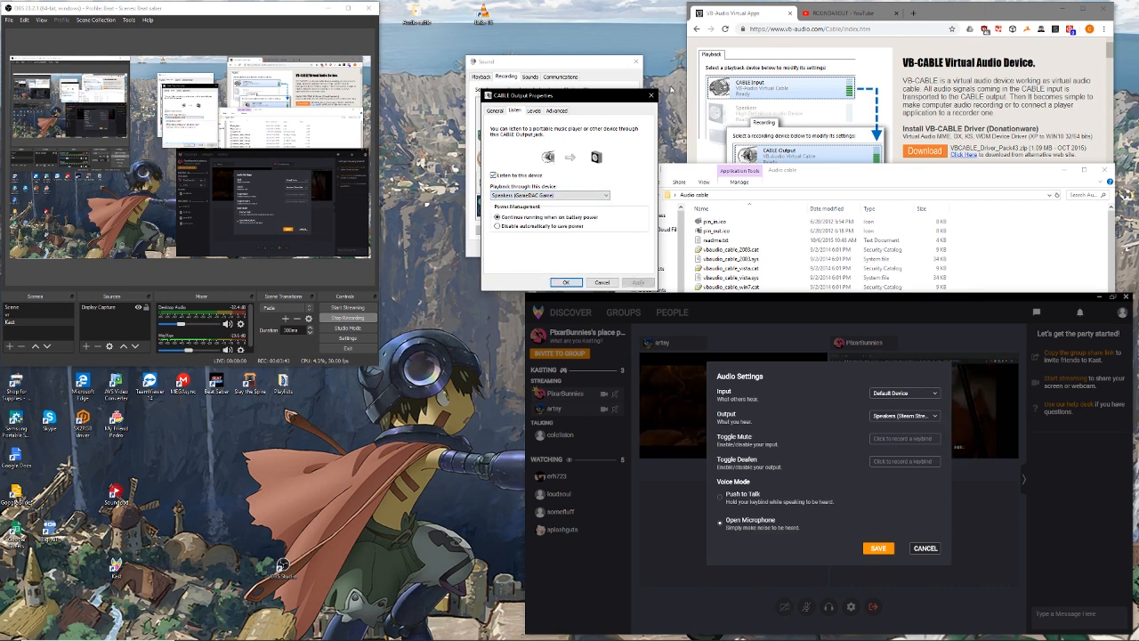
left_click(651, 96)
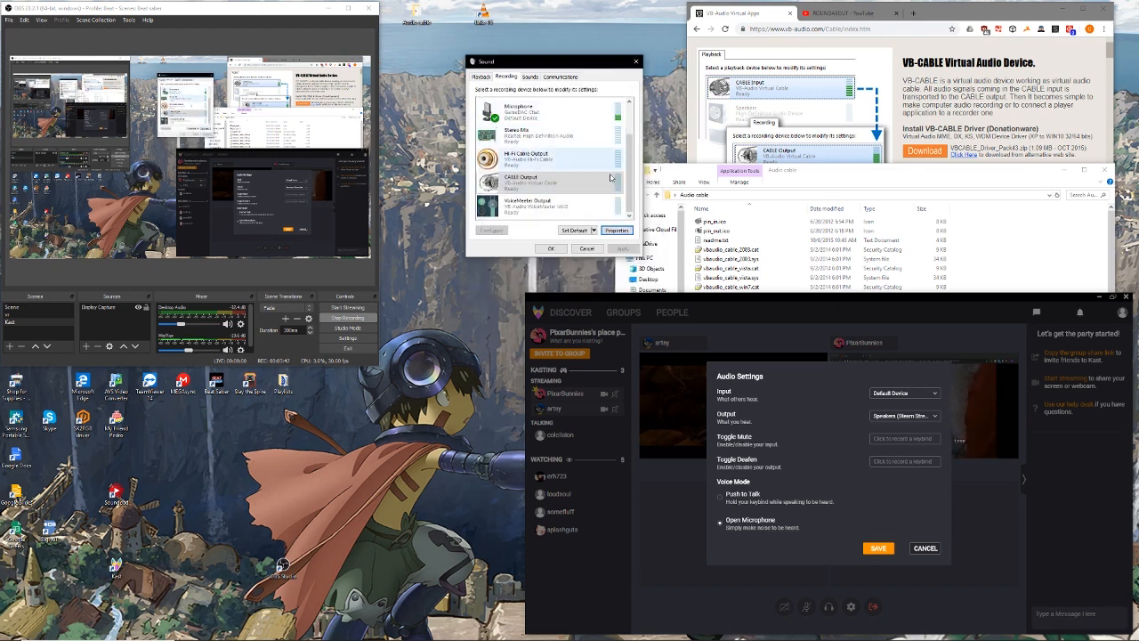
left_click(480, 77)
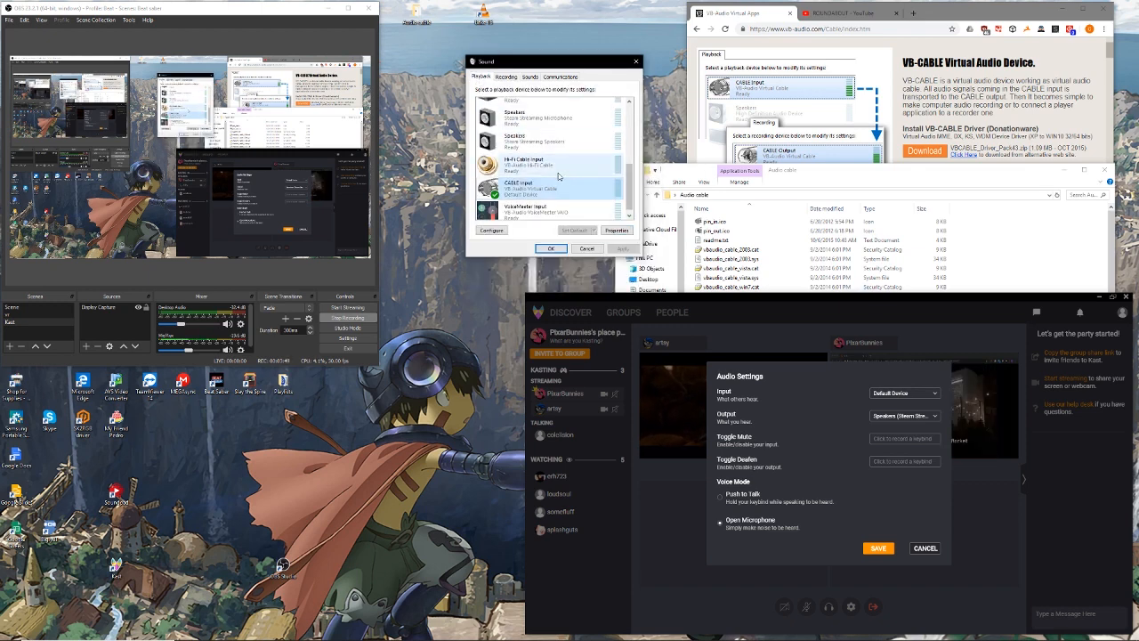
left_click(530, 190)
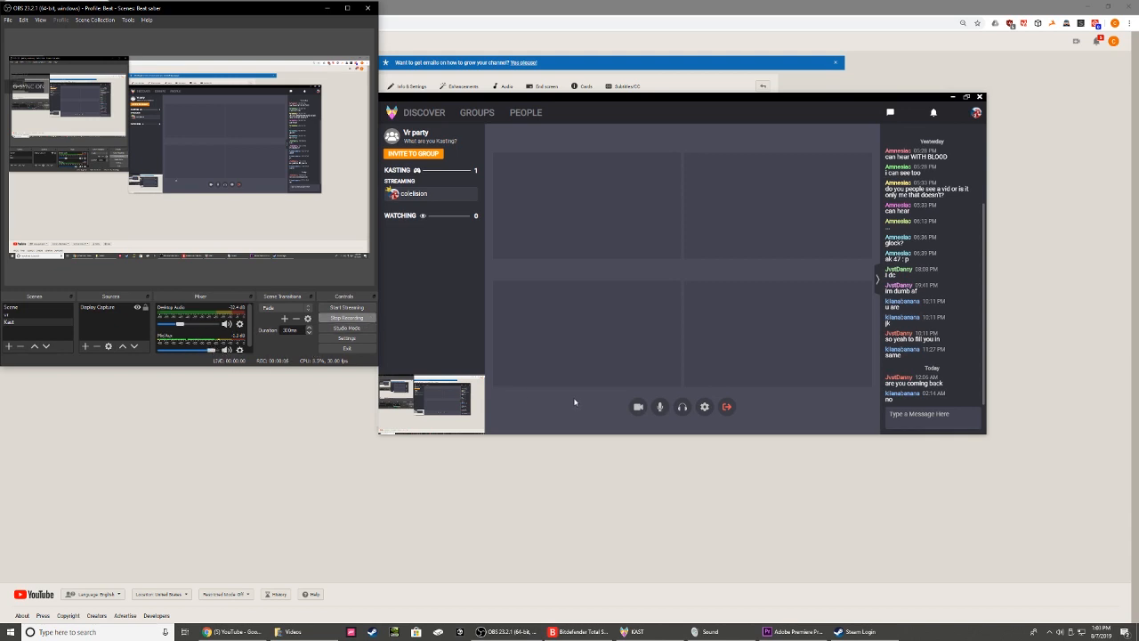
Step: Select CABLE Output (VB-Audio Virtual Cable) as the input in Kast's audio settings
left_click(703, 406)
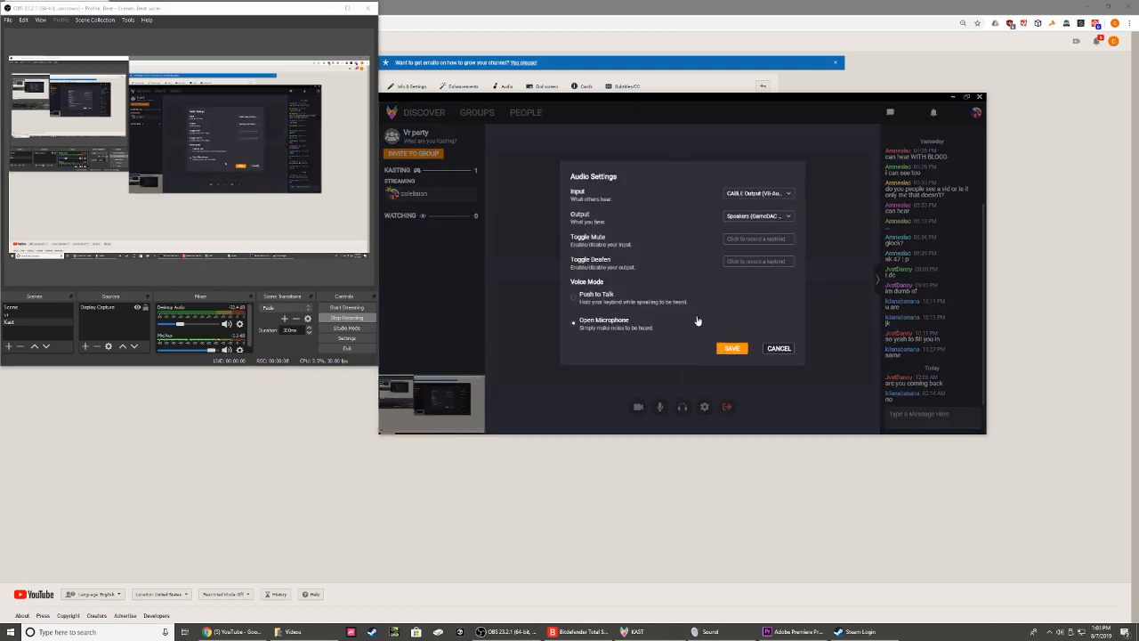
left_click(747, 195)
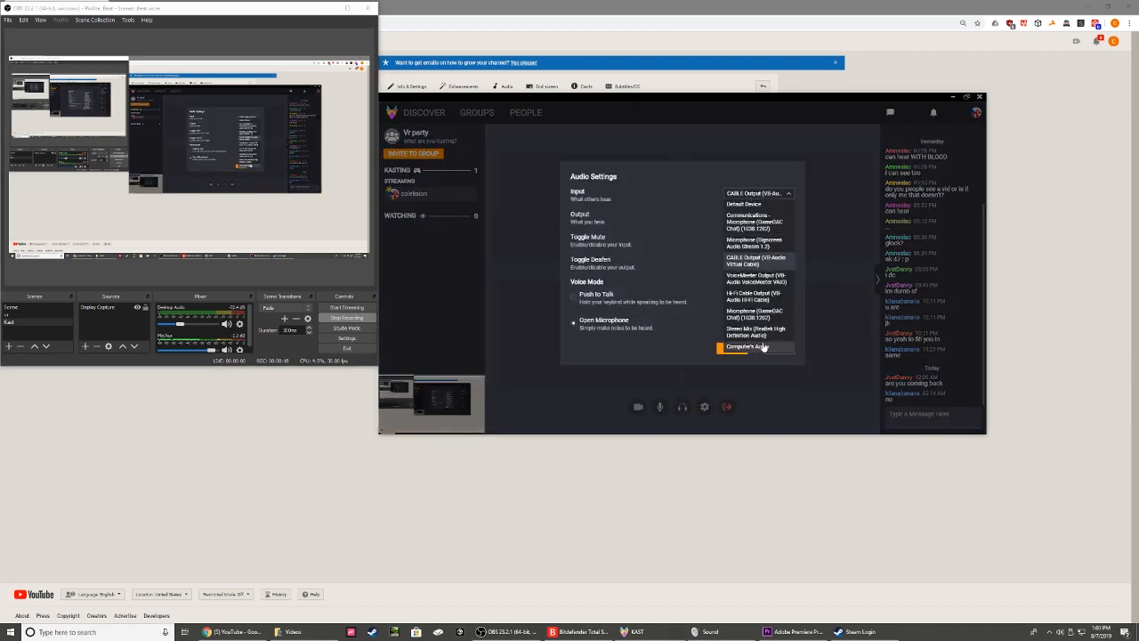
left_click(764, 264)
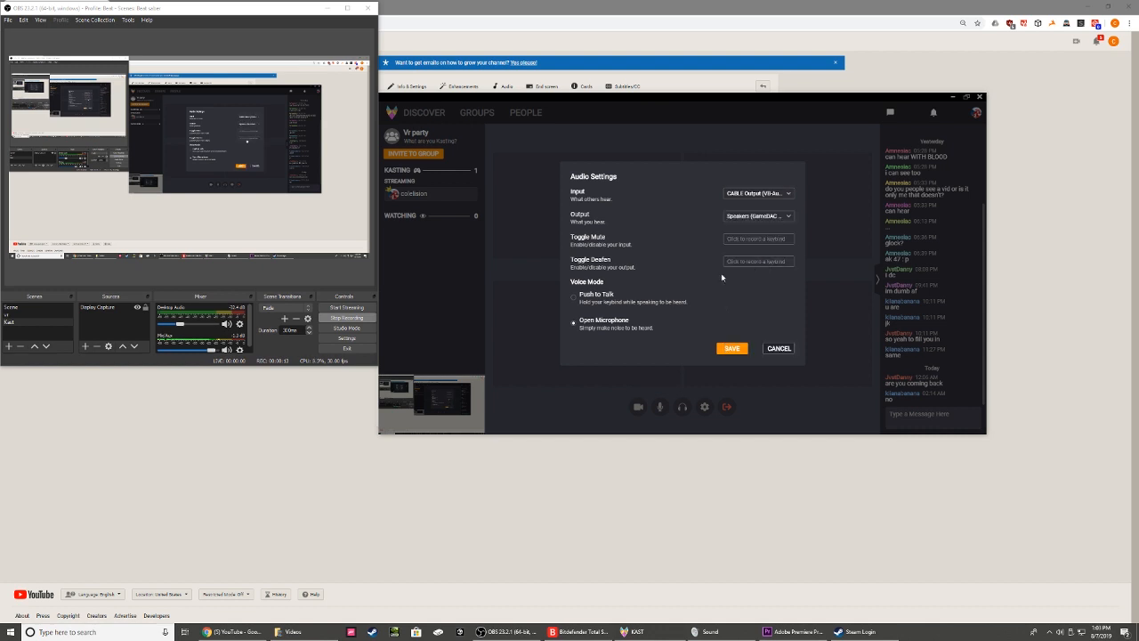
Step: Switch to the Windows Sound settings and examine the CABLE Input playback device and the CABLE Output recording device
left_click(730, 627)
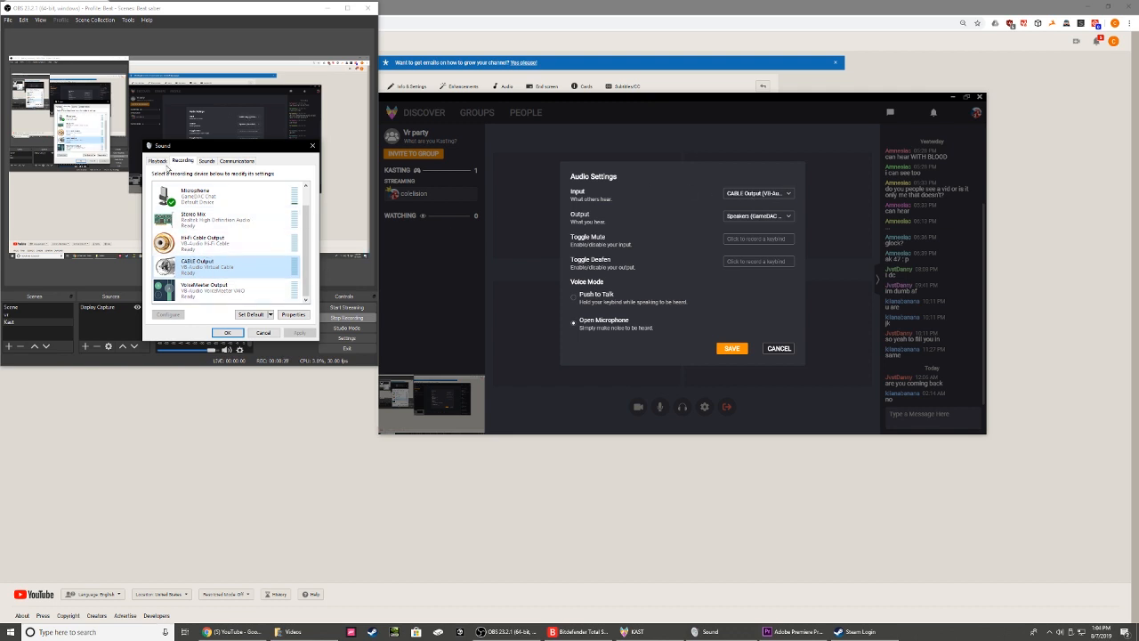
left_click(157, 160)
scroll(306, 258, "down", 5)
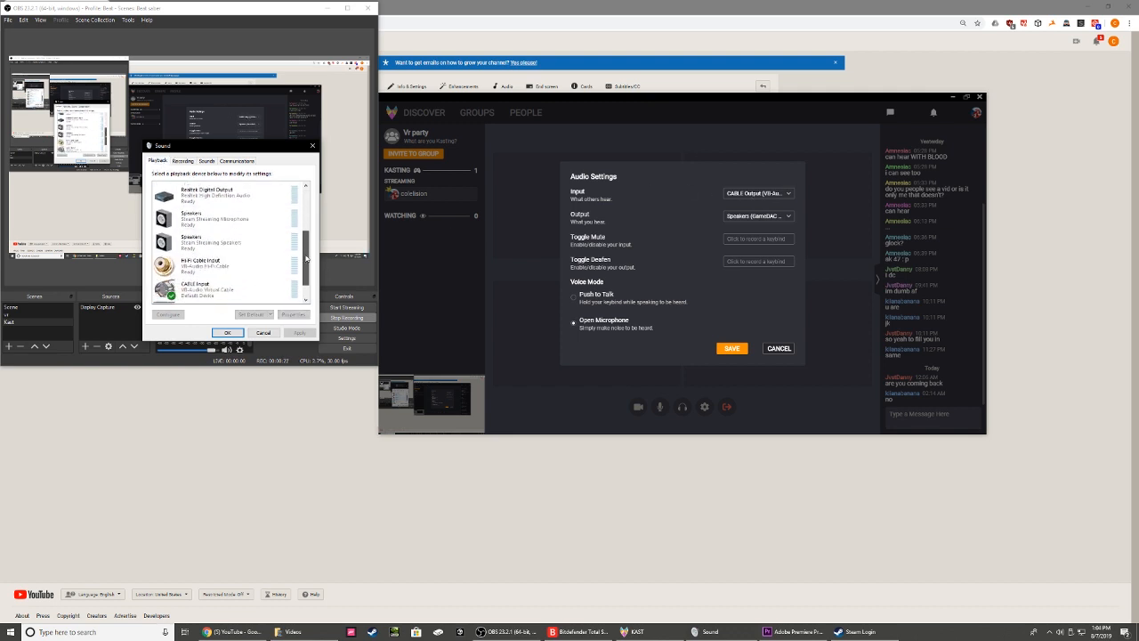
left_click(214, 286)
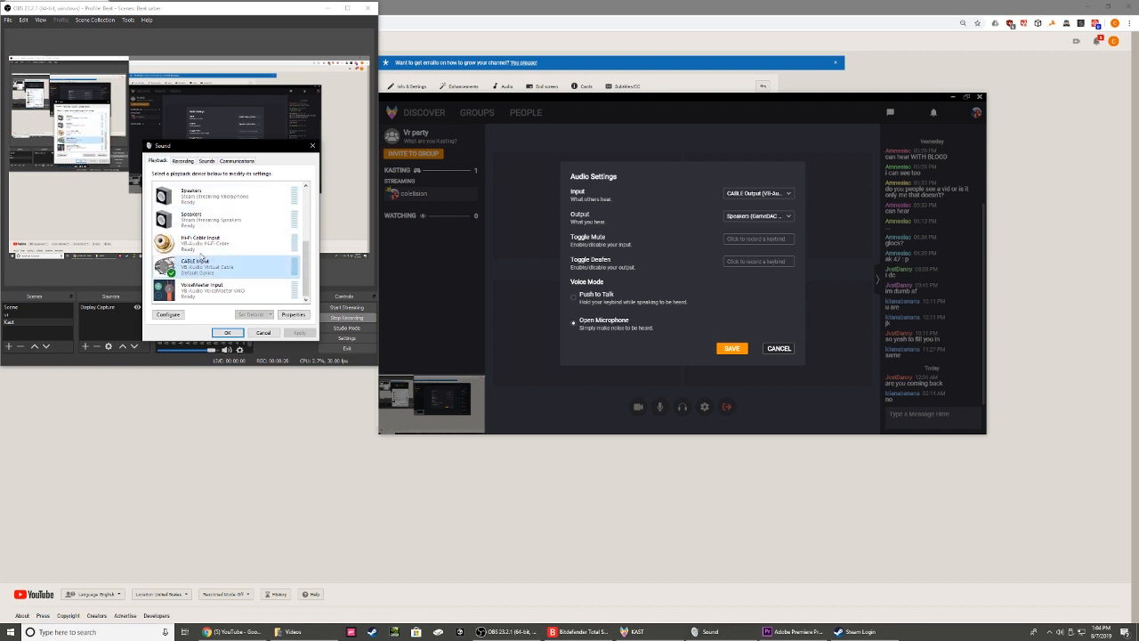
left_click(183, 162)
left_click(215, 277)
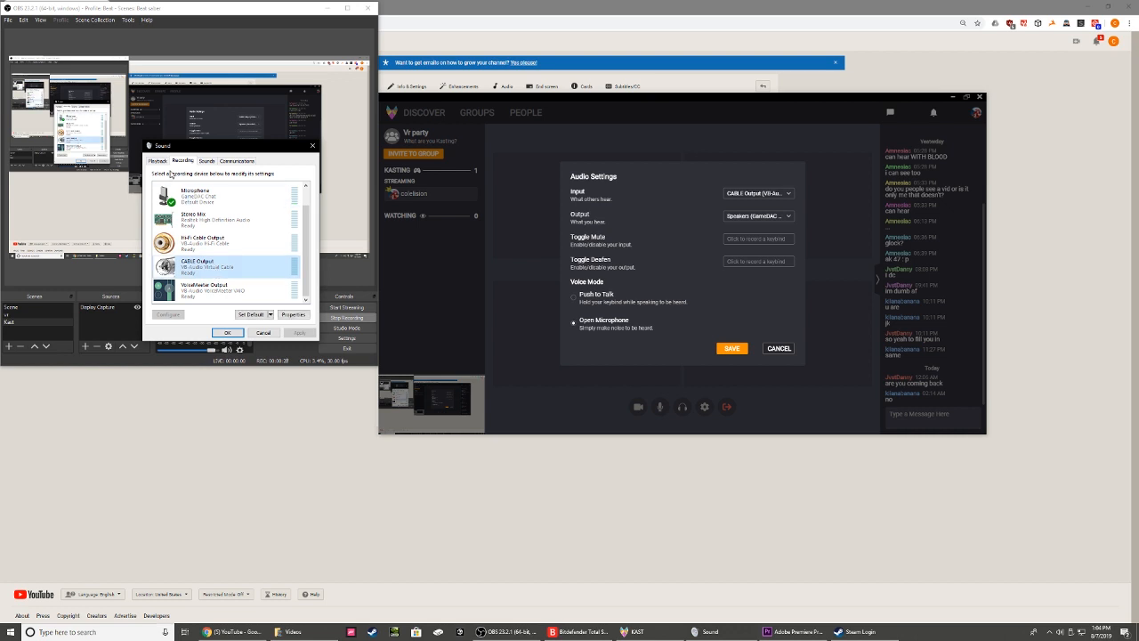
left_click(157, 161)
scroll(214, 203, "down", 5)
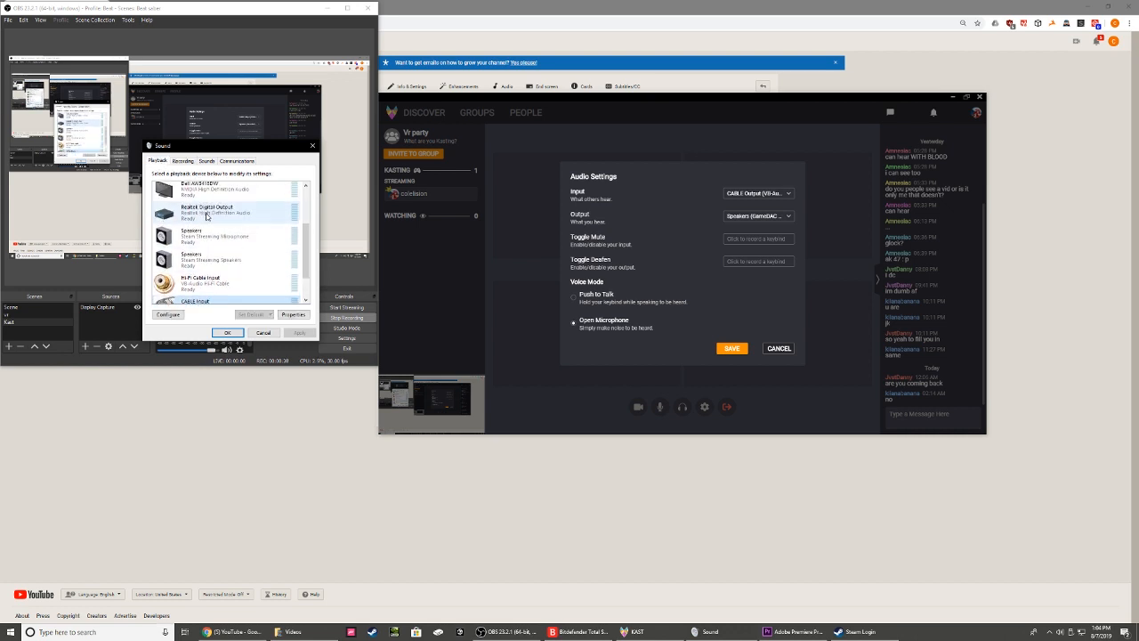
Step: Return to Kast, review the available input devices without changing the selection, and save the audio settings
left_click(731, 320)
left_click(773, 196)
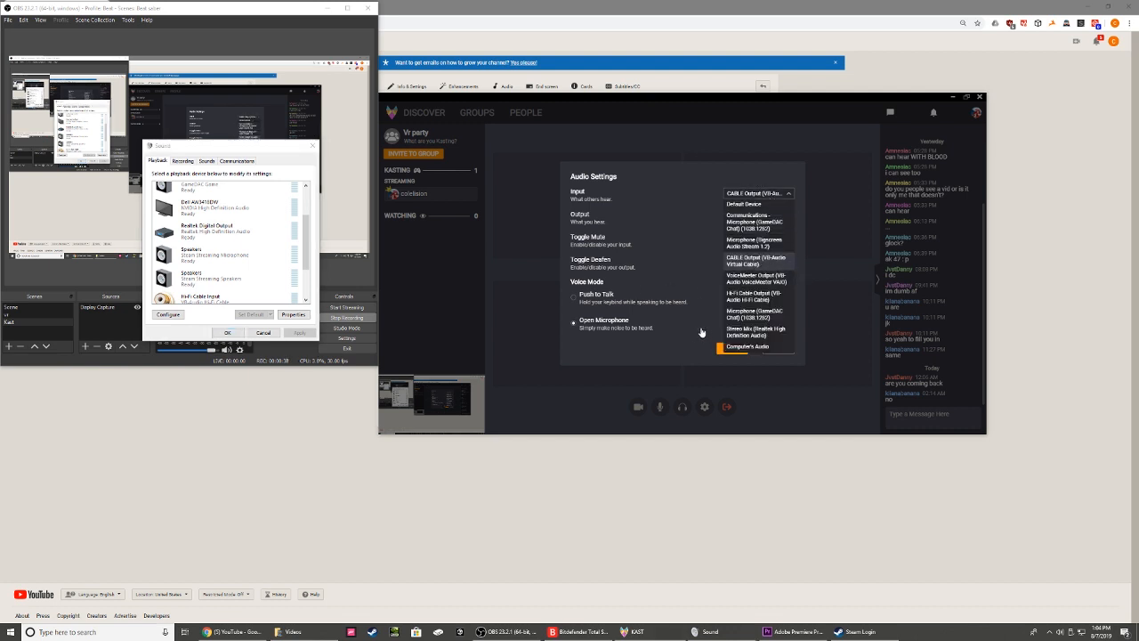
left_click(678, 360)
left_click(732, 348)
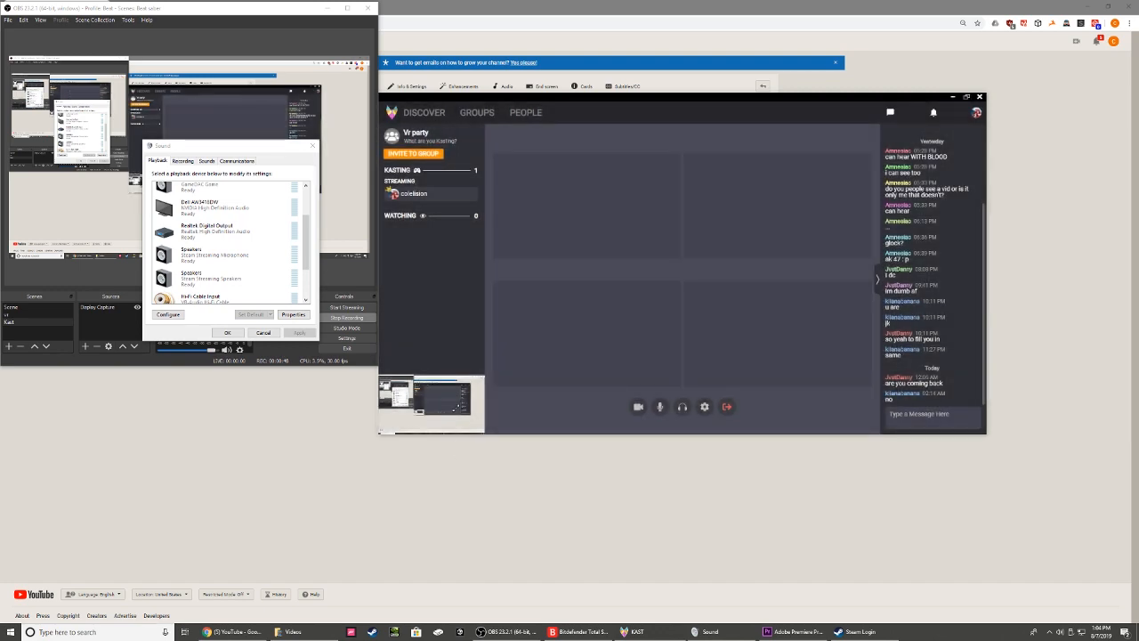